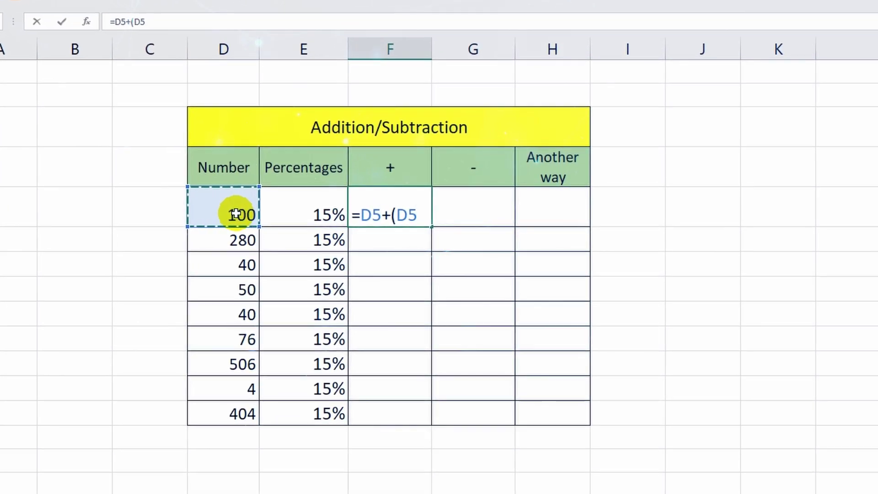
- Build the difference formula by subtracting the 2021 sales from the 2022 sales
{"action": "type", "text": "*"}
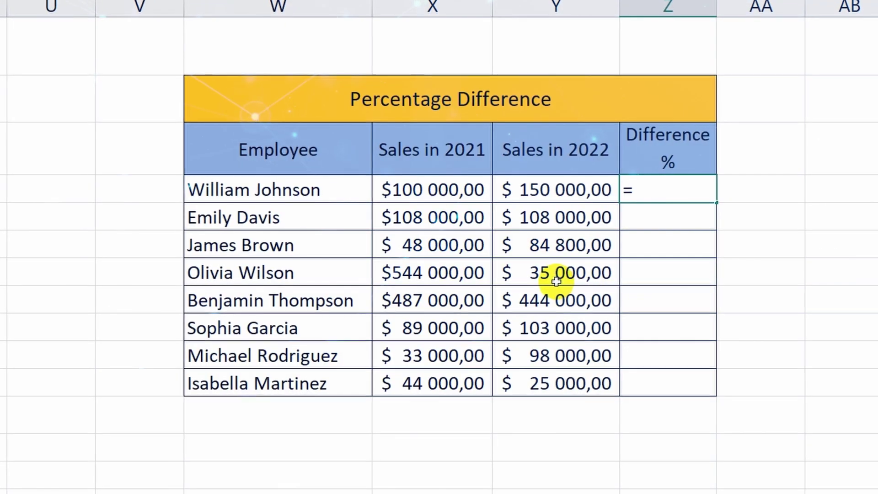
{"action": "type", "text": "("}
{"action": "left_click", "coordinate": [542, 188]}
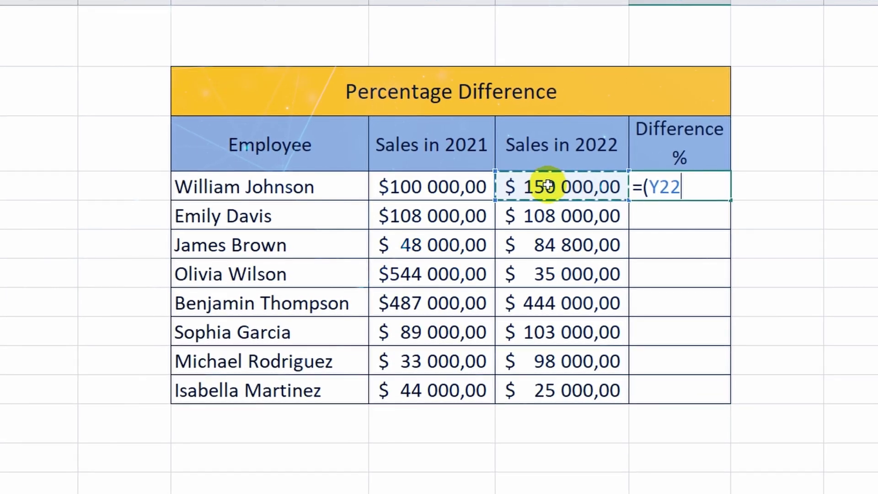
{"action": "type", "text": "-"}
{"action": "left_click", "coordinate": [446, 182]}
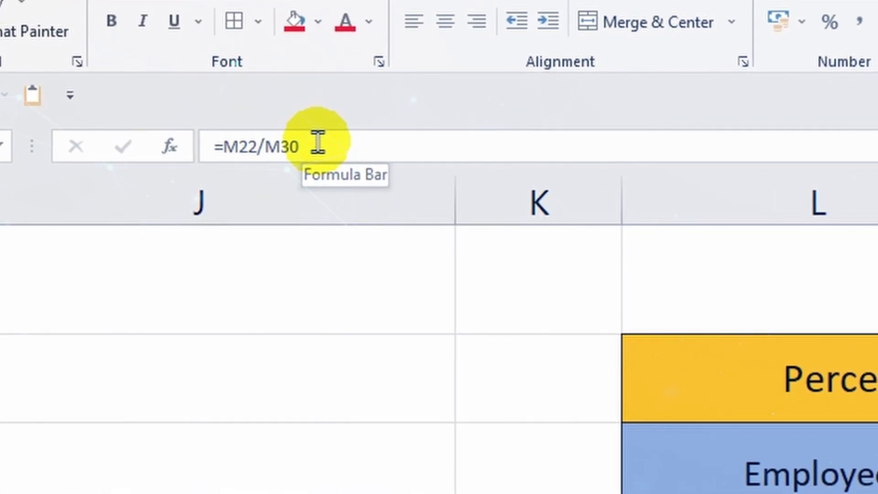
- Copy the share-of-total formula down the column and inspect the formulas of the #DIV/0! cells
{"action": "left_click", "coordinate": [322, 157]}
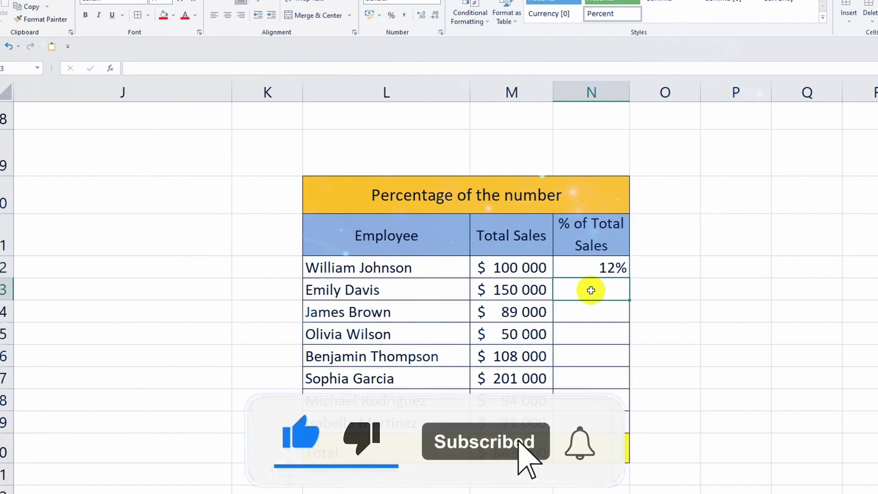
{"action": "double_click", "coordinate": [629, 300]}
{"action": "left_click", "coordinate": [649, 400]}
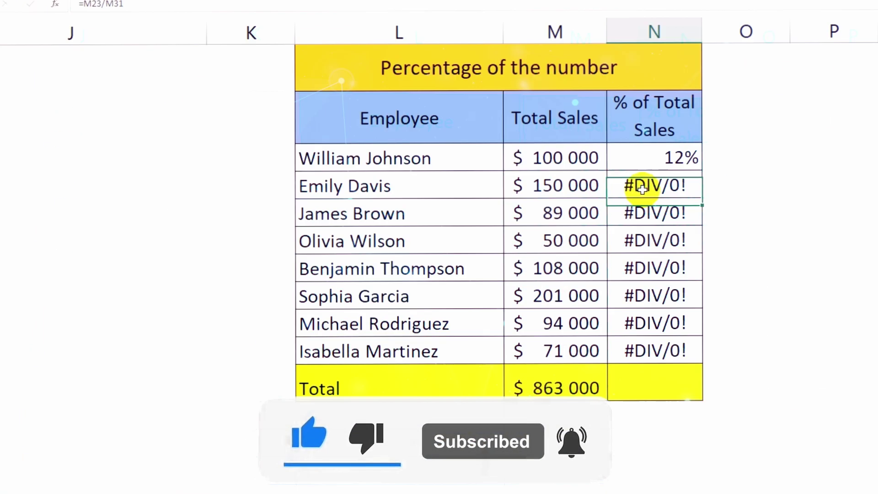
{"action": "double_click", "coordinate": [591, 312]}
{"action": "left_click", "coordinate": [591, 356]}
{"action": "double_click", "coordinate": [591, 378]}
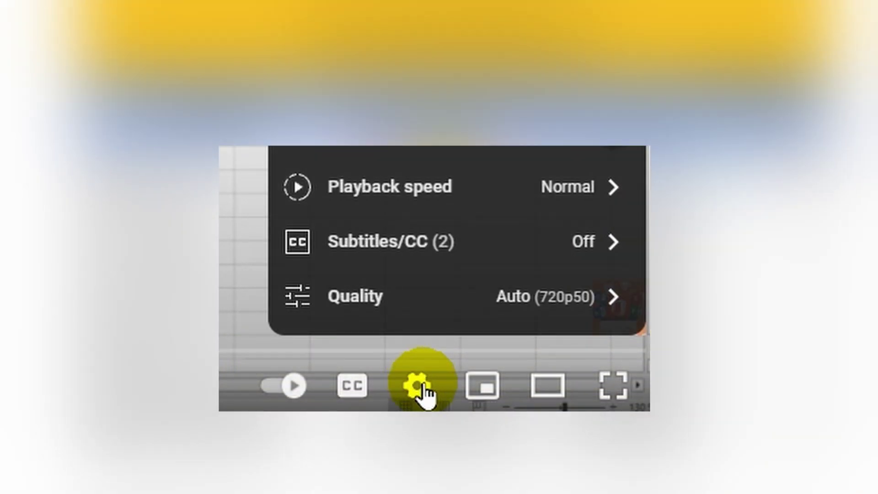
{"action": "left_click", "coordinate": [569, 190]}
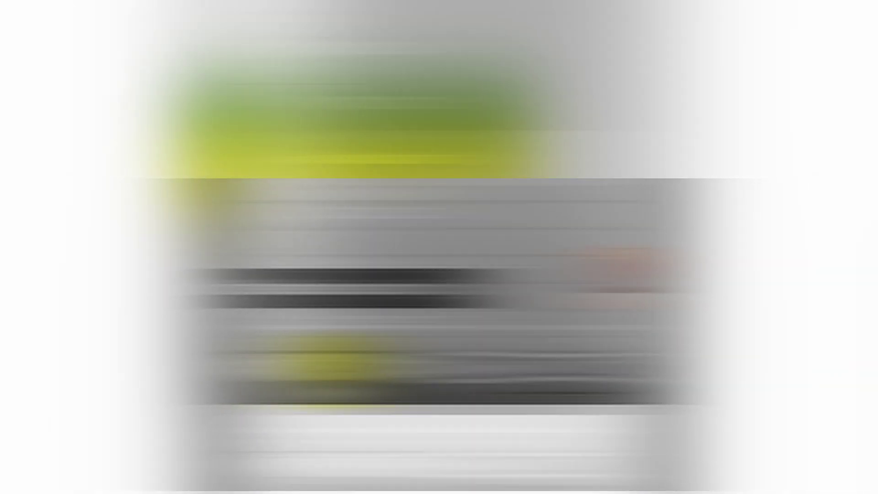
{"action": "left_click", "coordinate": [325, 365]}
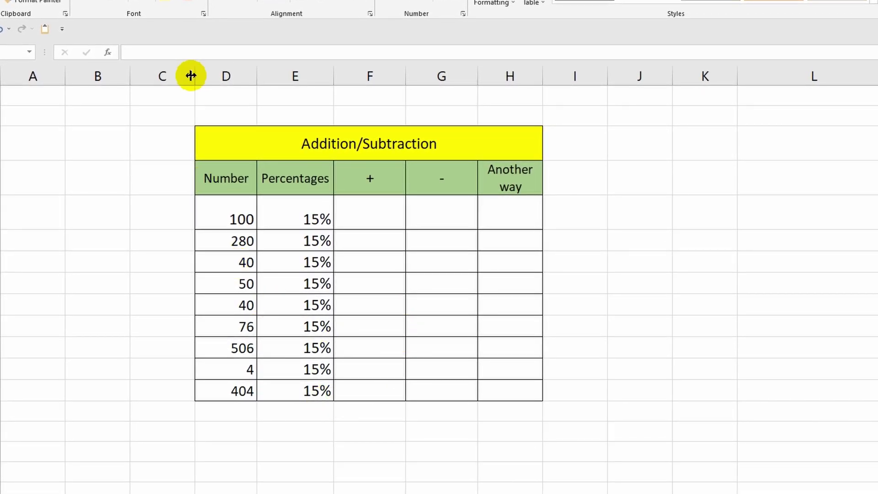
- Select the Number and Percentages columns, then give the 100 cell a yellow fill and undo it
{"action": "left_click", "coordinate": [216, 76]}
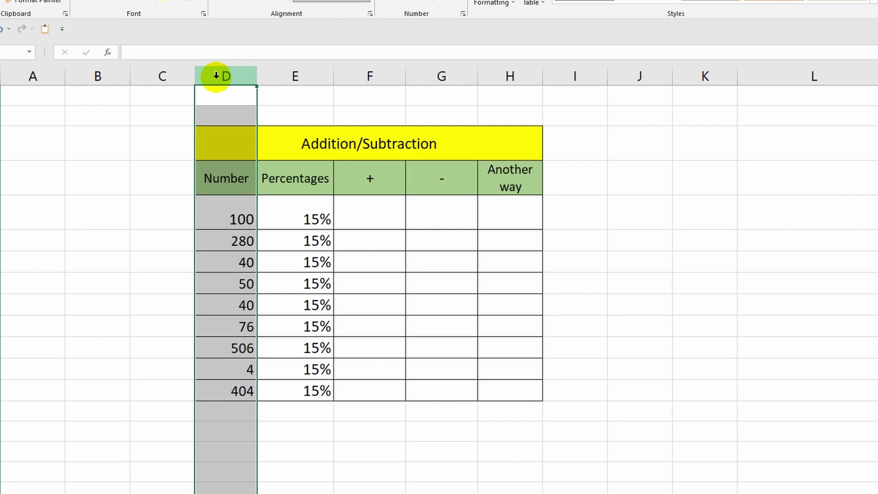
{"action": "left_click", "coordinate": [273, 76]}
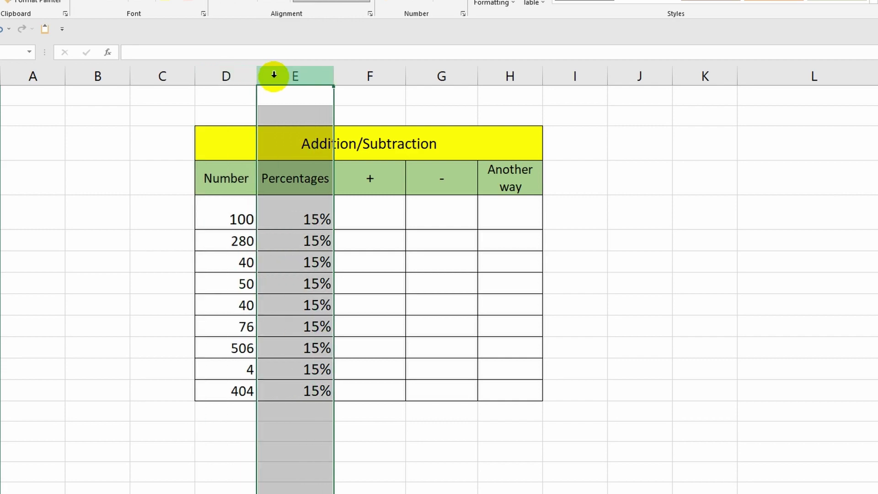
{"action": "left_click", "coordinate": [215, 220]}
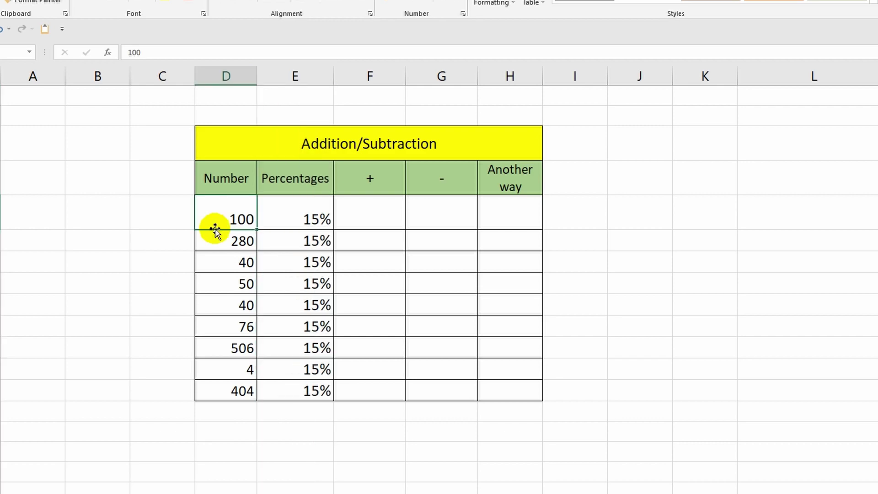
{"action": "key", "text": "F4"}
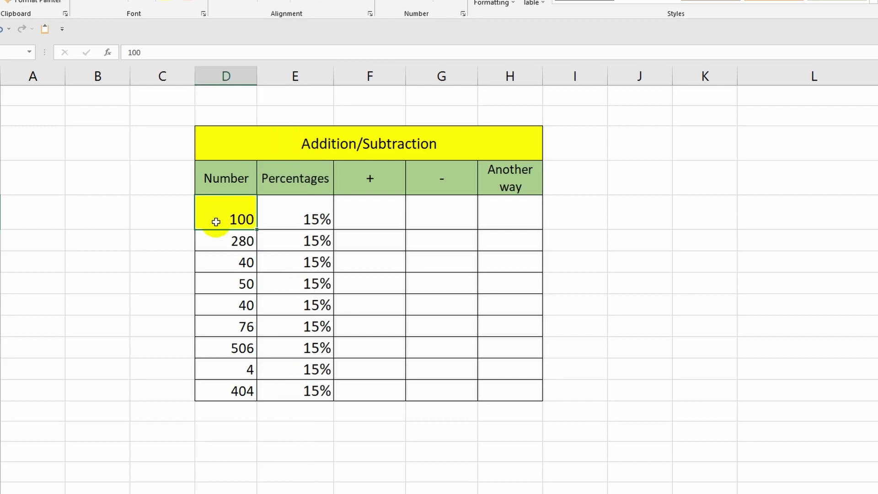
{"action": "key", "text": "ctrl+z"}
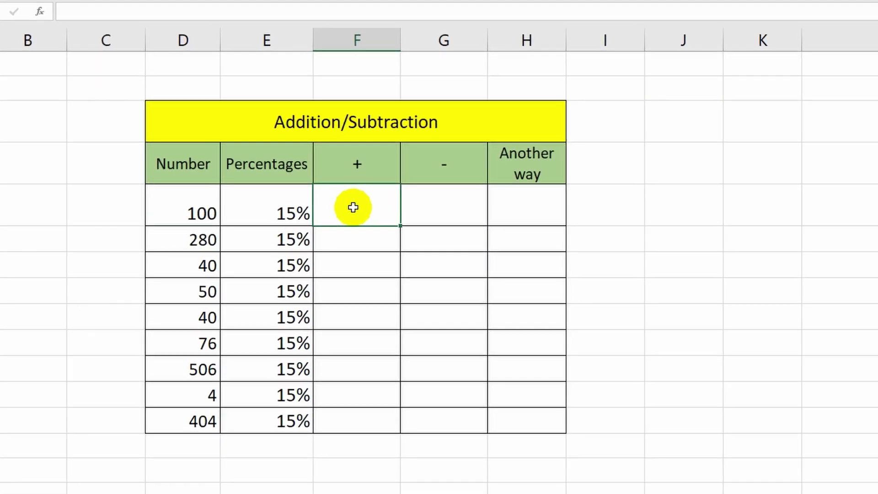
- Enter =D5+(D5*E5) in F5 to get 115, then copy it down to the 404 row
{"action": "left_click", "coordinate": [367, 214]}
{"action": "type", "text": "="}
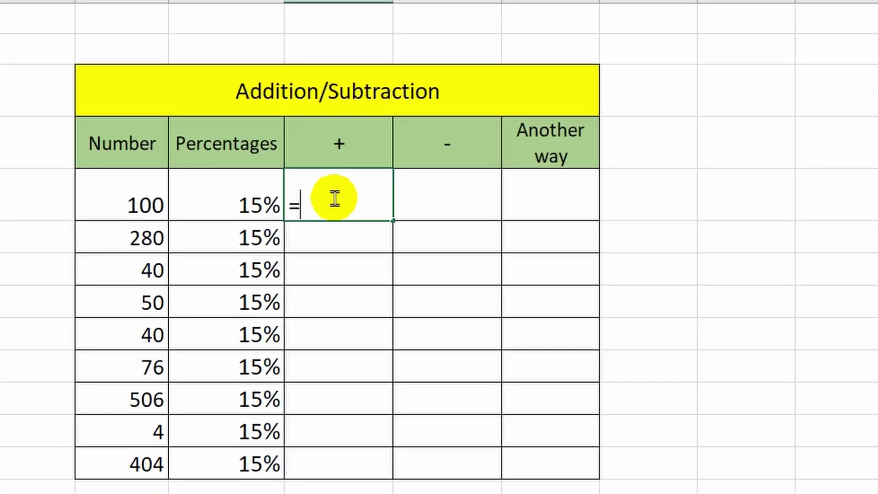
{"action": "left_click", "coordinate": [125, 191]}
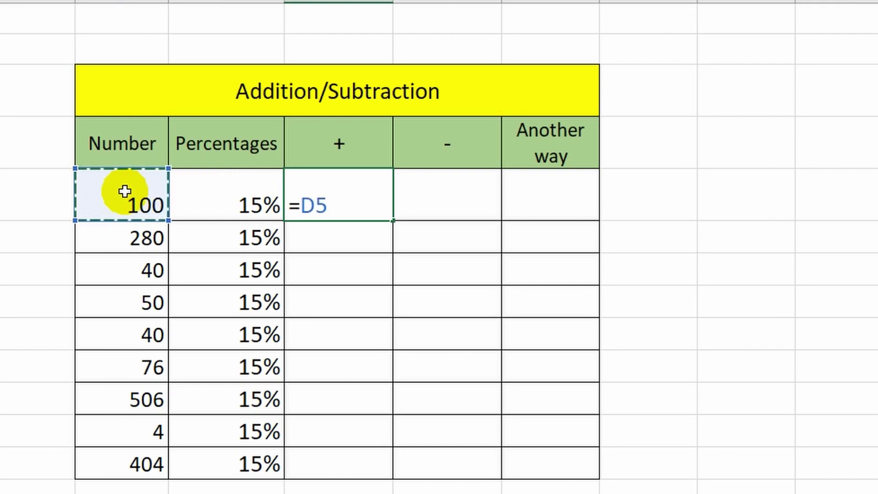
{"action": "type", "text": "+"}
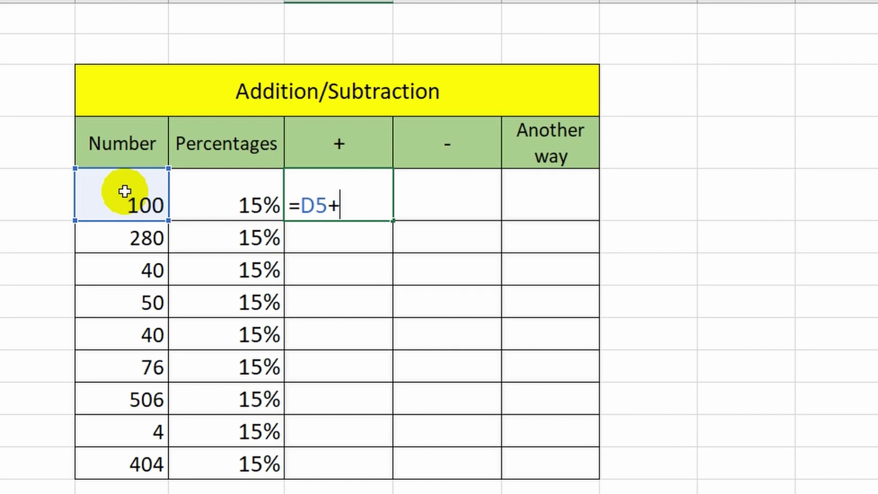
{"action": "type", "text": "("}
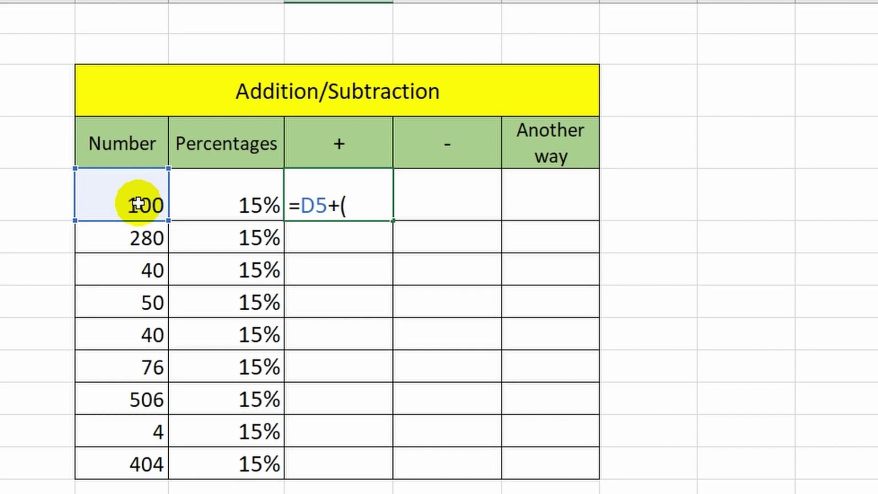
{"action": "left_click", "coordinate": [138, 202]}
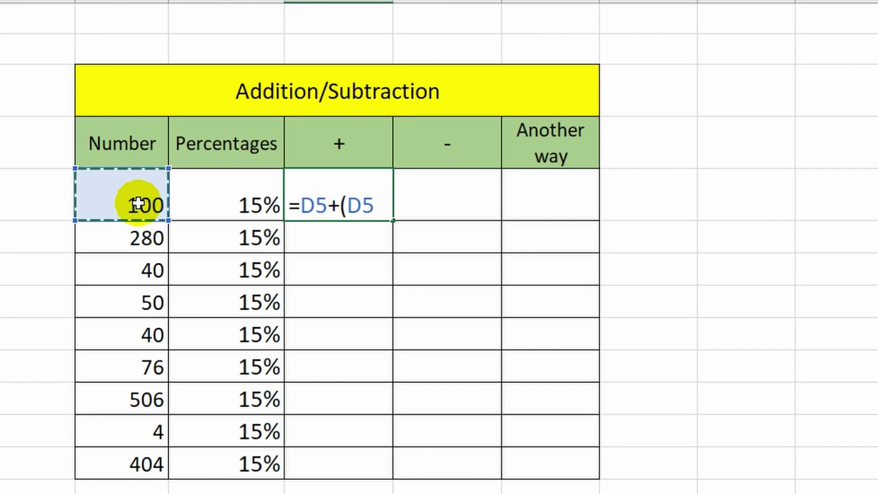
{"action": "type", "text": "*"}
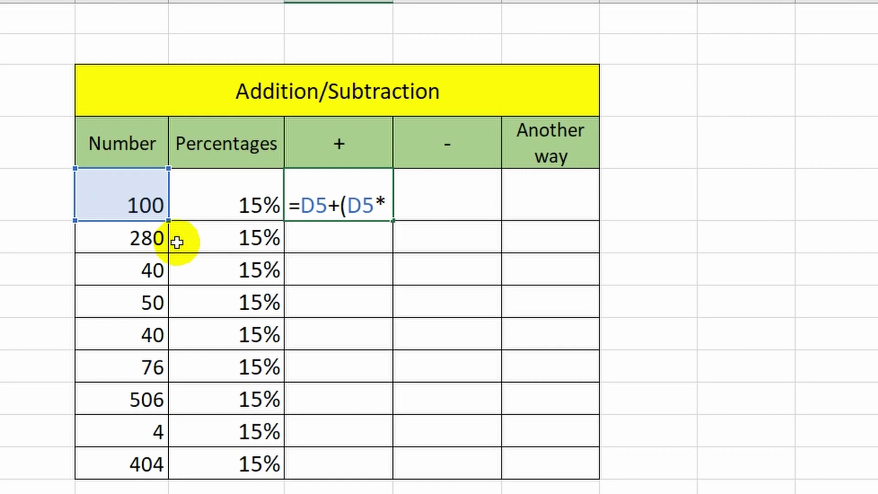
{"action": "left_click", "coordinate": [235, 201]}
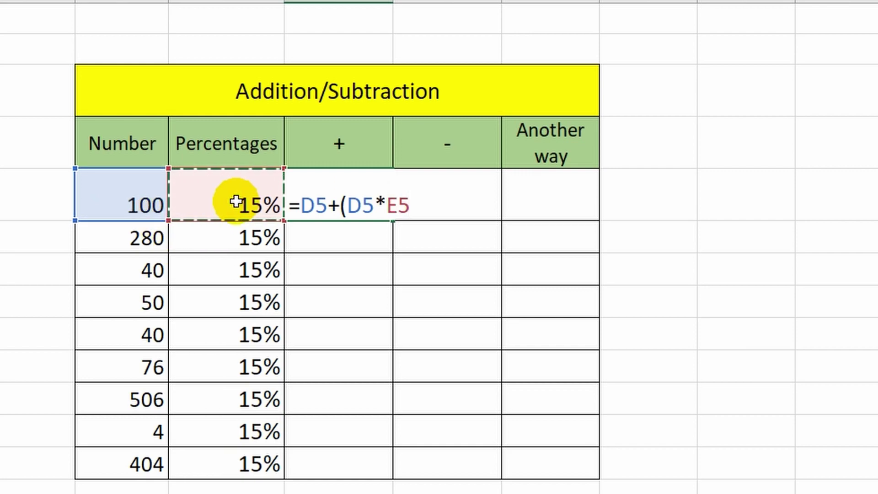
{"action": "type", "text": ")"}
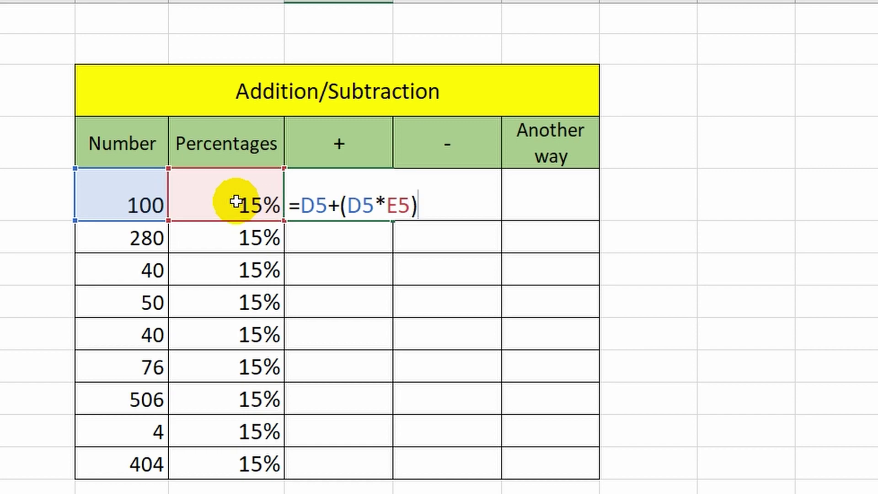
{"action": "key", "text": "Return"}
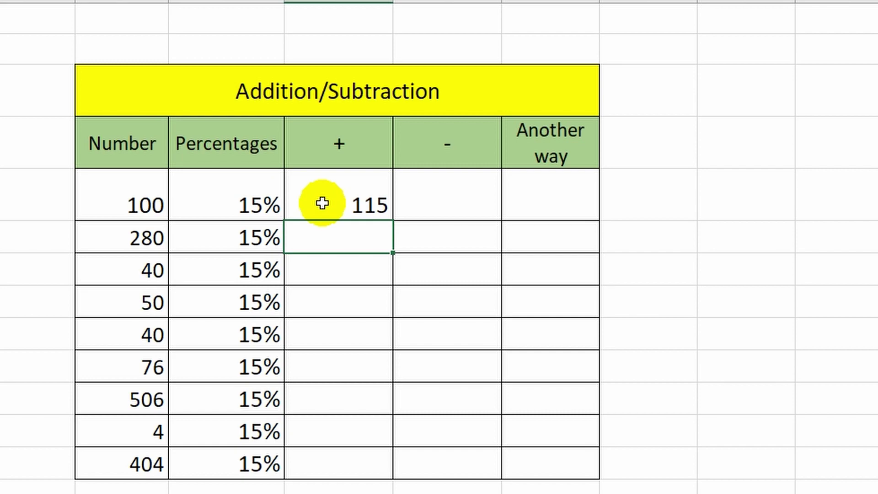
{"action": "left_click", "coordinate": [322, 203]}
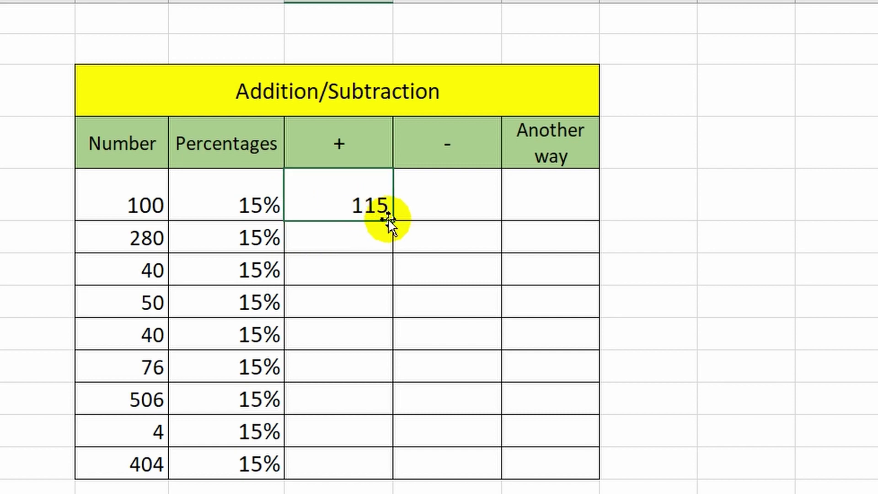
{"action": "left_click_drag", "start_coordinate": [391, 222], "coordinate": [373, 473]}
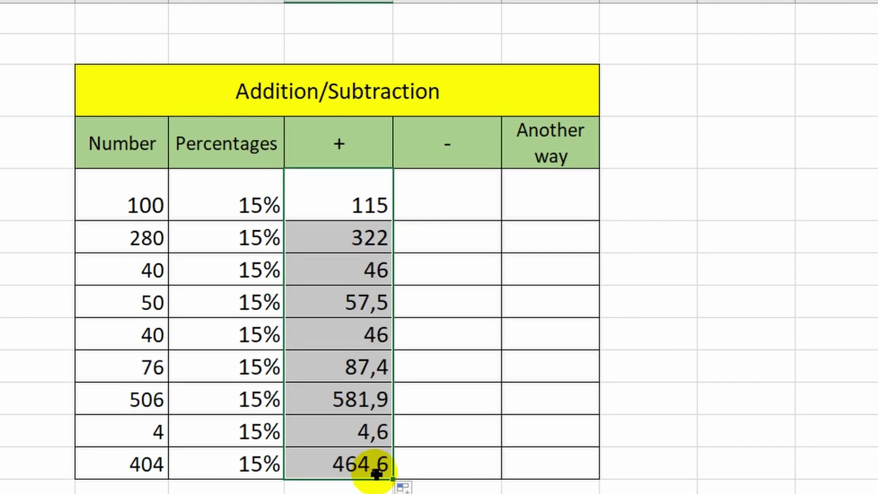
- Enter =D5-(D5*E5) in G5 so the first minus cell shows 85
{"action": "left_click", "coordinate": [363, 489]}
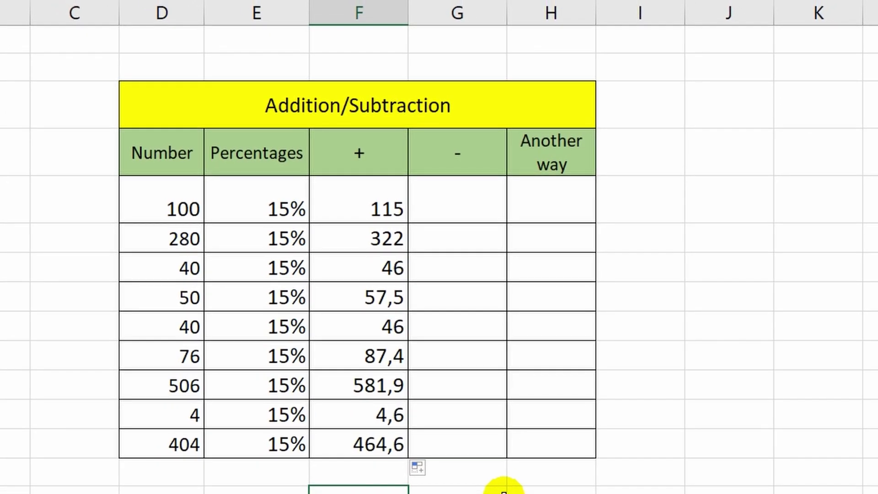
{"action": "left_click", "coordinate": [465, 218]}
{"action": "type", "text": "="}
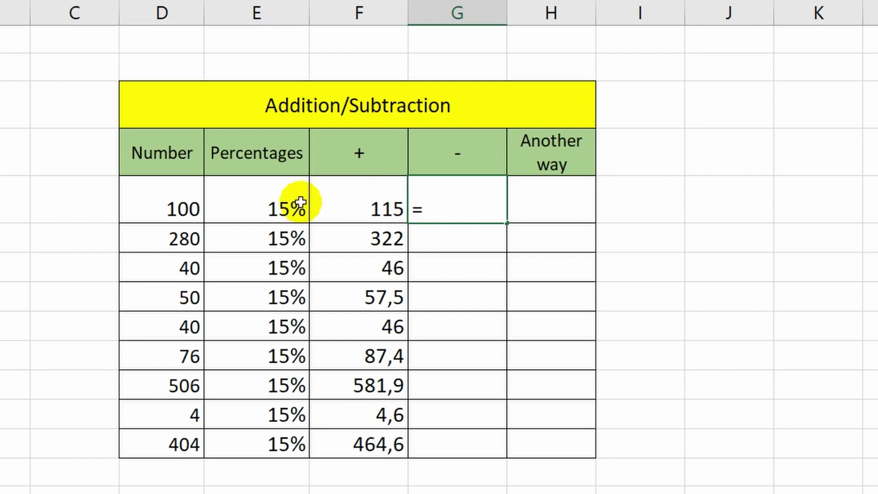
{"action": "left_click", "coordinate": [172, 198]}
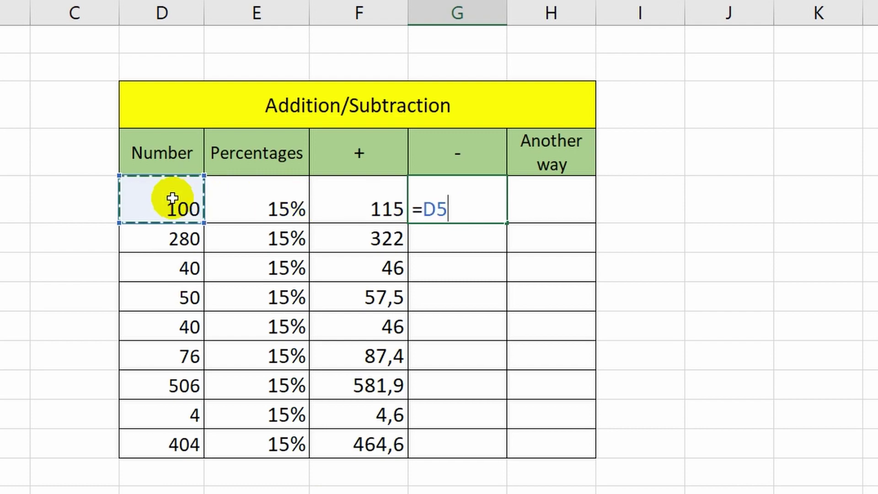
{"action": "type", "text": "-("}
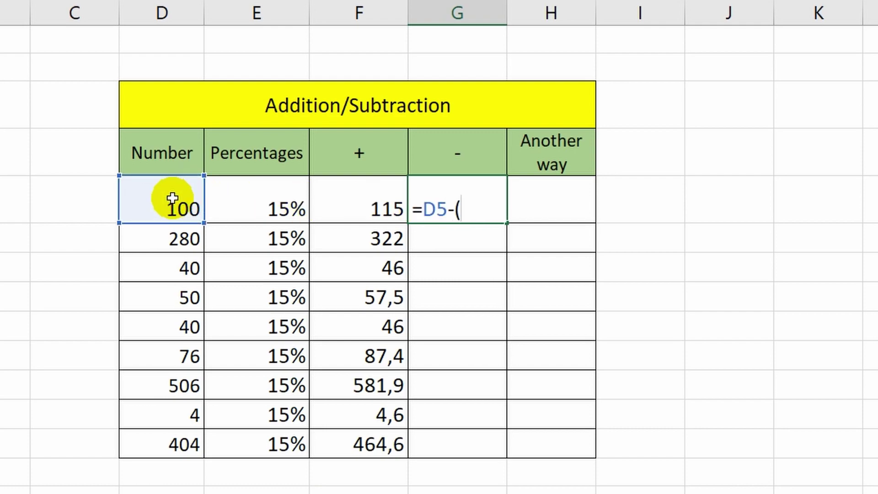
{"action": "left_click", "coordinate": [171, 197]}
{"action": "type", "text": "*"}
{"action": "left_click", "coordinate": [266, 202]}
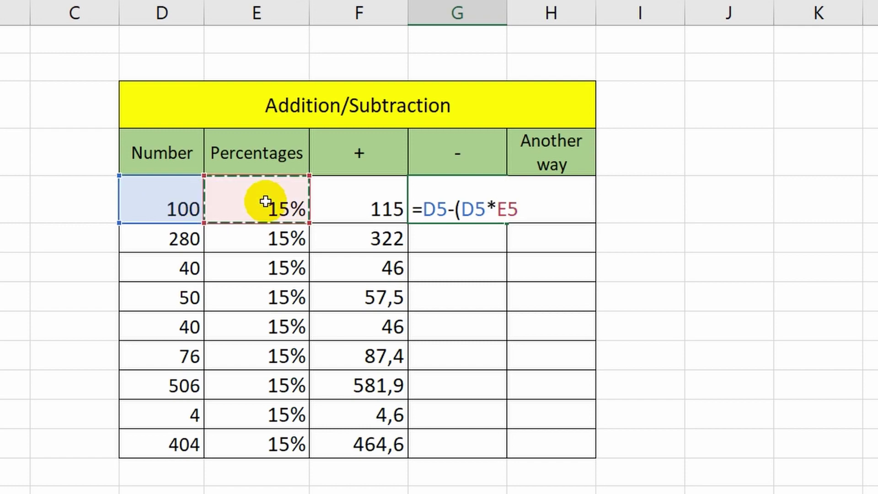
{"action": "type", "text": ")"}
{"action": "key", "text": "Return"}
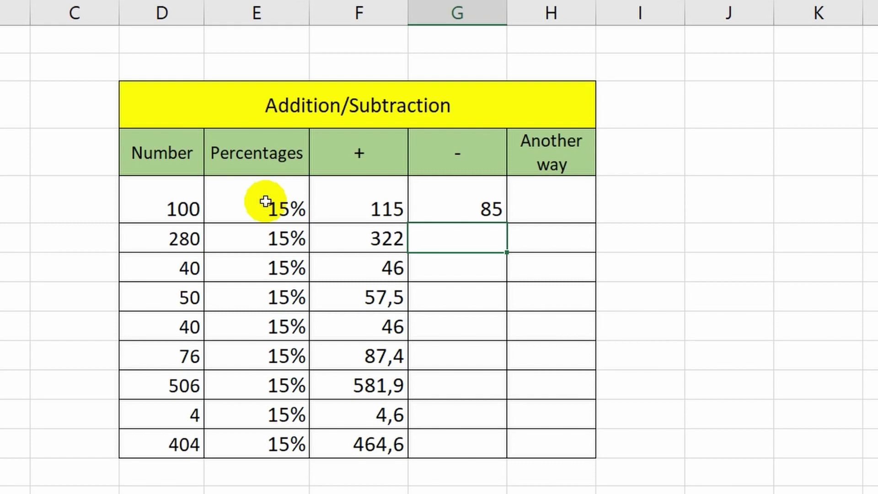
{"action": "left_click", "coordinate": [454, 202]}
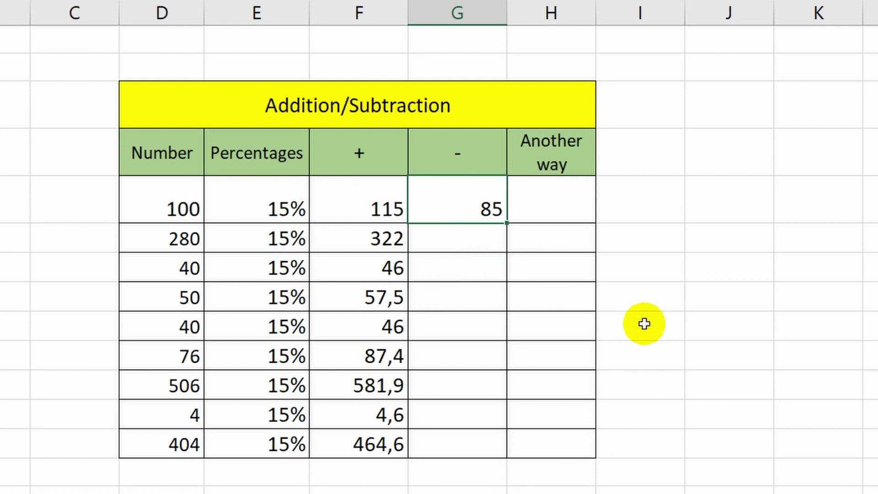
- Hide the Percentages column and enter =D5*(1+15%) in H5, giving 115
{"action": "left_click_drag", "start_coordinate": [309, 12], "coordinate": [206, 15]}
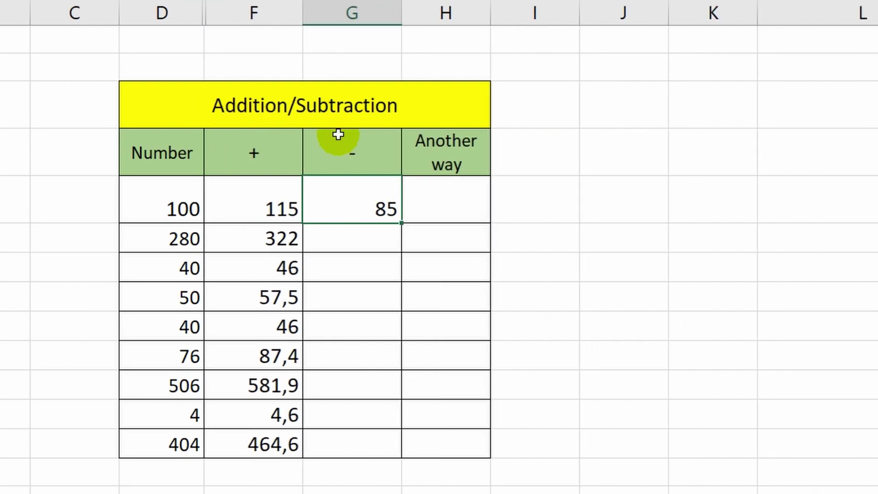
{"action": "left_click", "coordinate": [510, 278]}
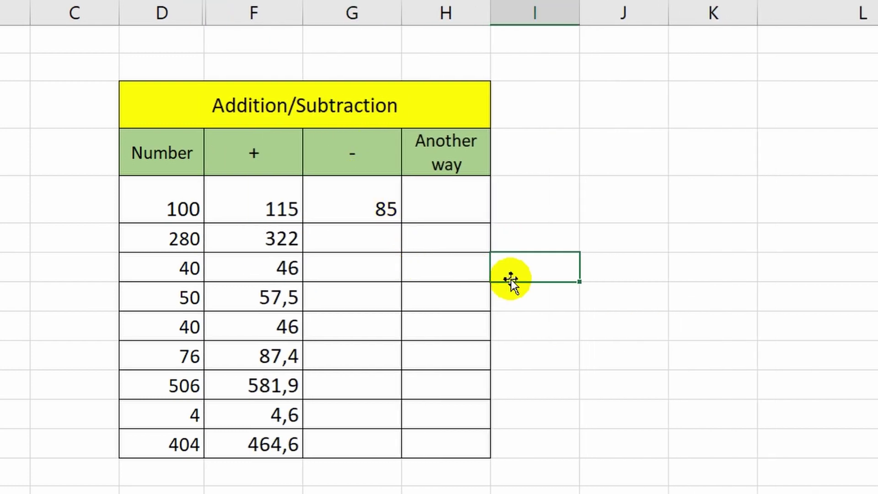
{"action": "left_click", "coordinate": [155, 209]}
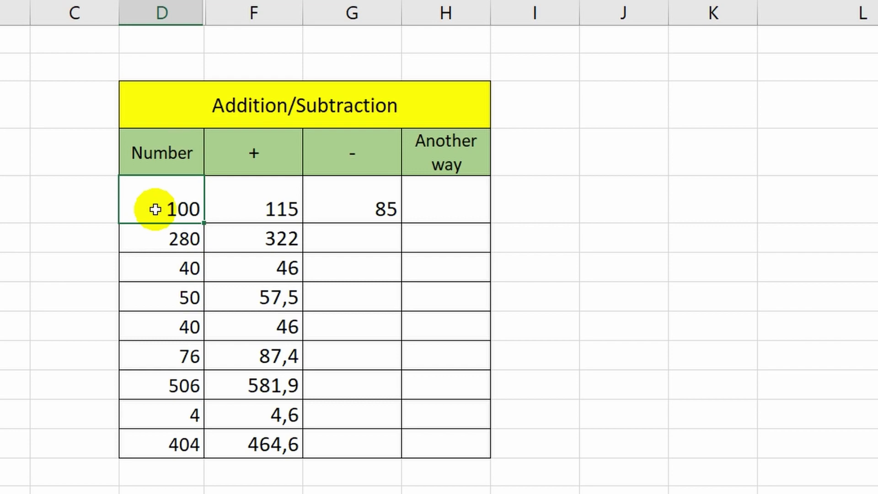
{"action": "left_click", "coordinate": [438, 205]}
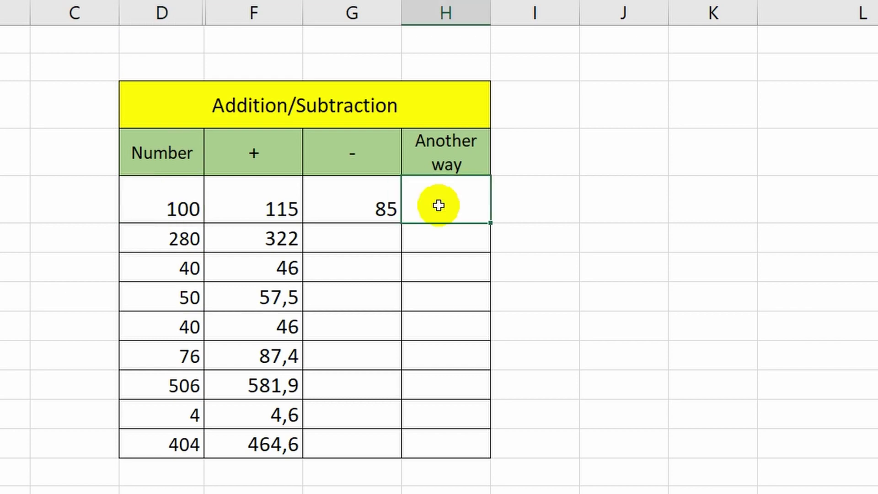
{"action": "type", "text": "="}
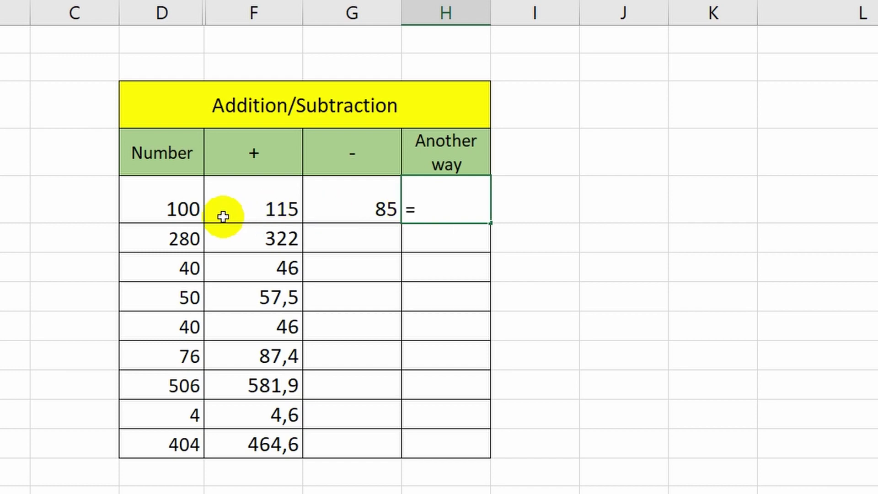
{"action": "left_click", "coordinate": [178, 203]}
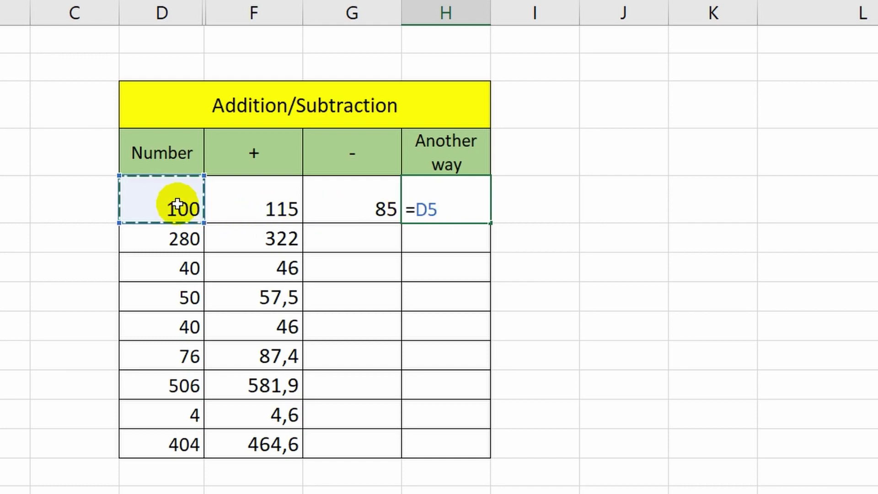
{"action": "type", "text": "*"}
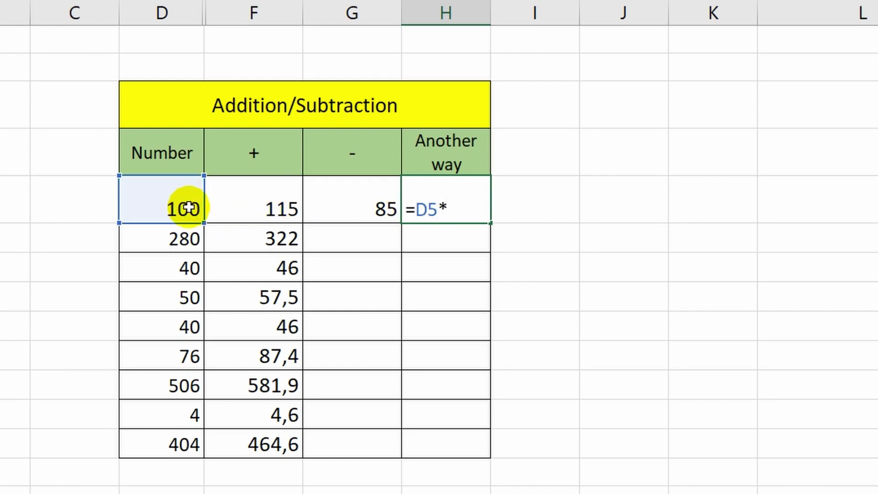
{"action": "type", "text": "(1+15%"}
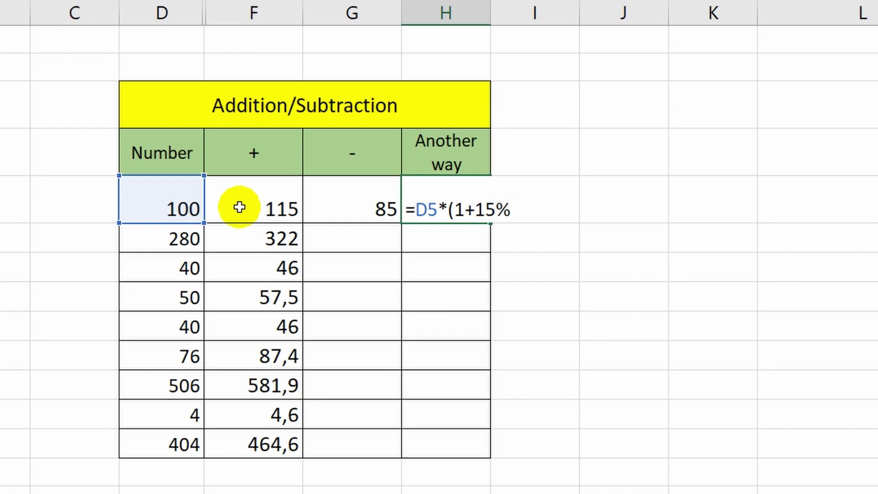
{"action": "type", "text": ")"}
{"action": "key", "text": "Return"}
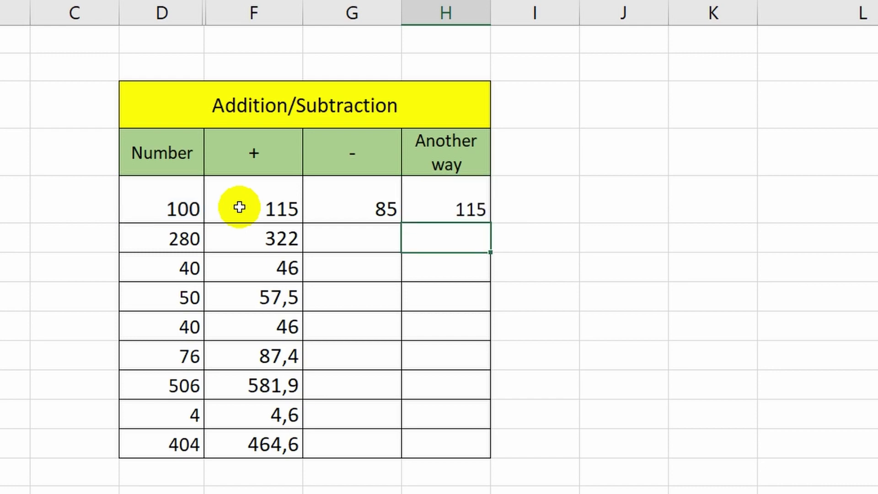
- Copy the H5 formula down to H13 and check the copied formulas in lower rows
{"action": "left_click", "coordinate": [456, 203]}
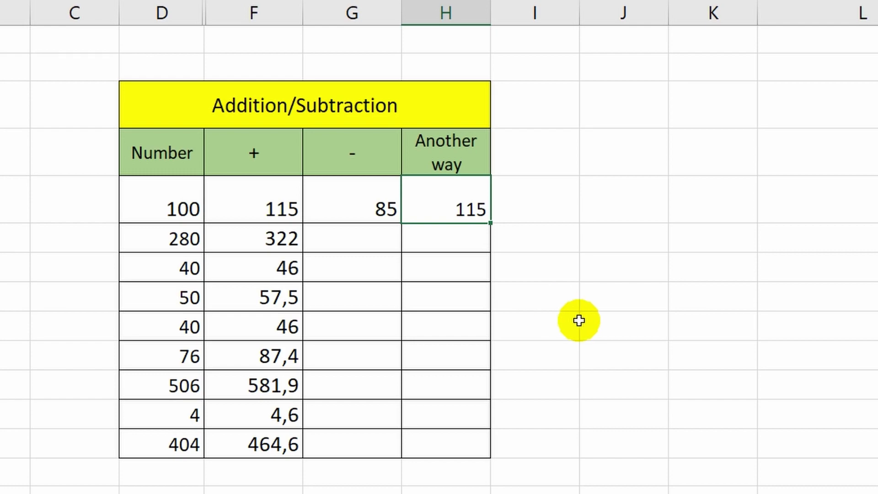
{"action": "left_click_drag", "start_coordinate": [490, 223], "coordinate": [485, 415]}
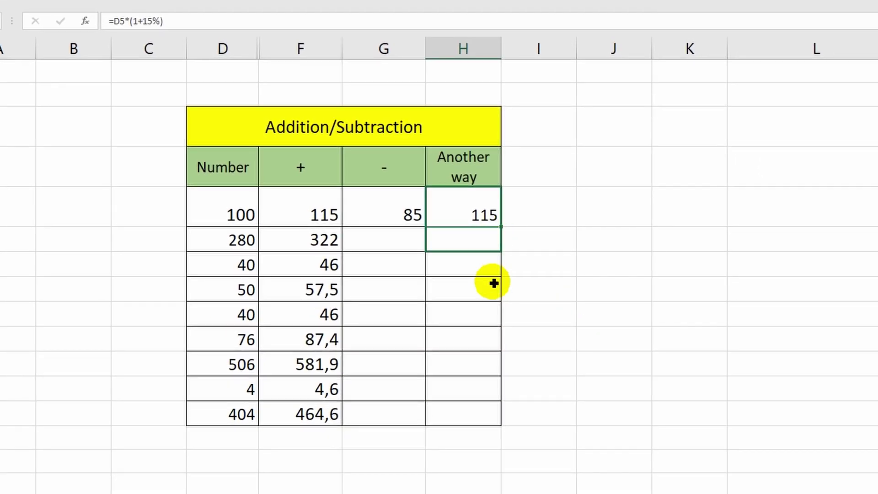
{"action": "left_click", "coordinate": [462, 264]}
{"action": "left_click", "coordinate": [453, 348]}
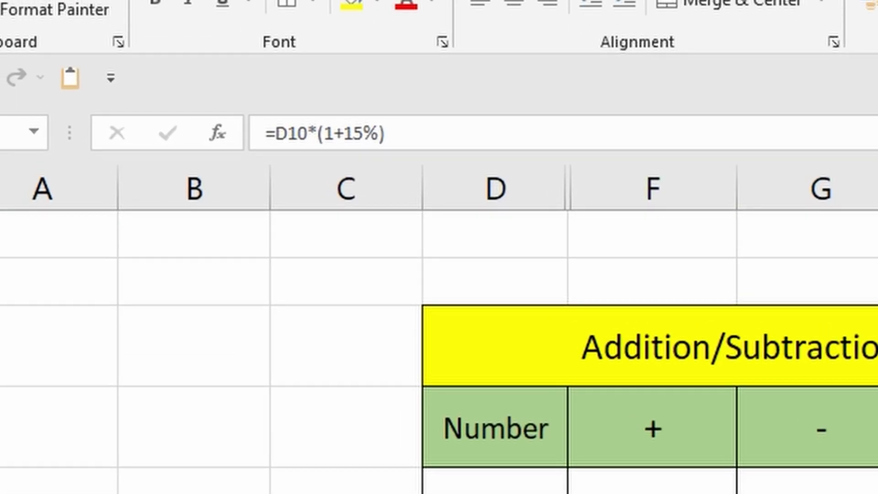
{"action": "key", "text": "Up"}
{"action": "key", "text": "Up"}
{"action": "key", "text": "Up"}
{"action": "key", "text": "Up"}
{"action": "key", "text": "Up"}
- Change the rates in E6, E8, E9, E10 and E11 to 13%, 50%, 70%, 90% and 25%
{"action": "left_click", "coordinate": [734, 311]}
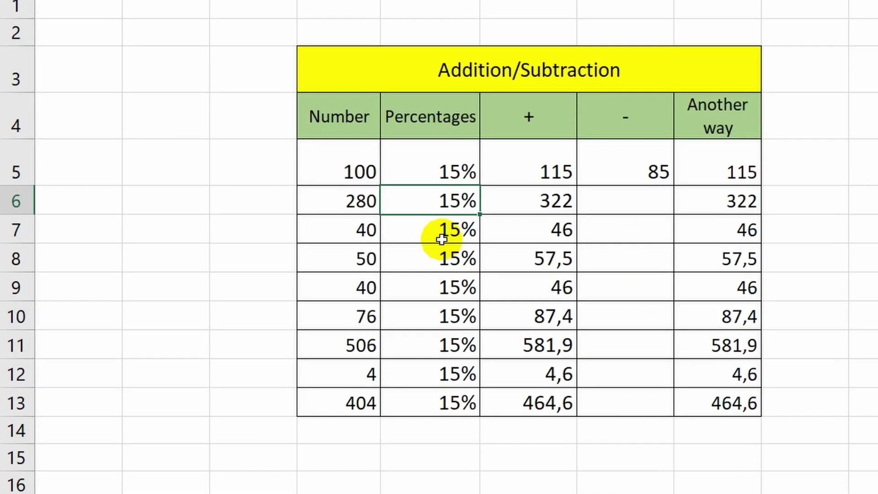
{"action": "key", "text": "BackSpace"}
{"action": "type", "text": "3"}
{"action": "left_click", "coordinate": [430, 249]}
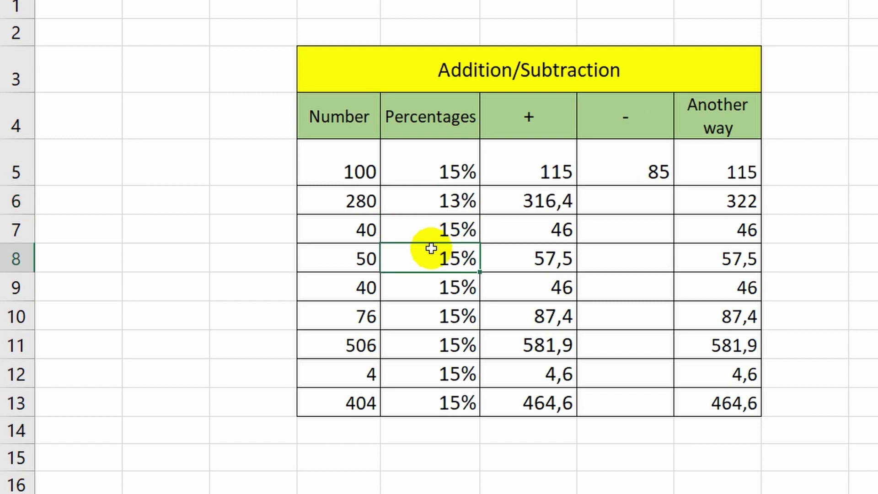
{"action": "type", "text": "50"}
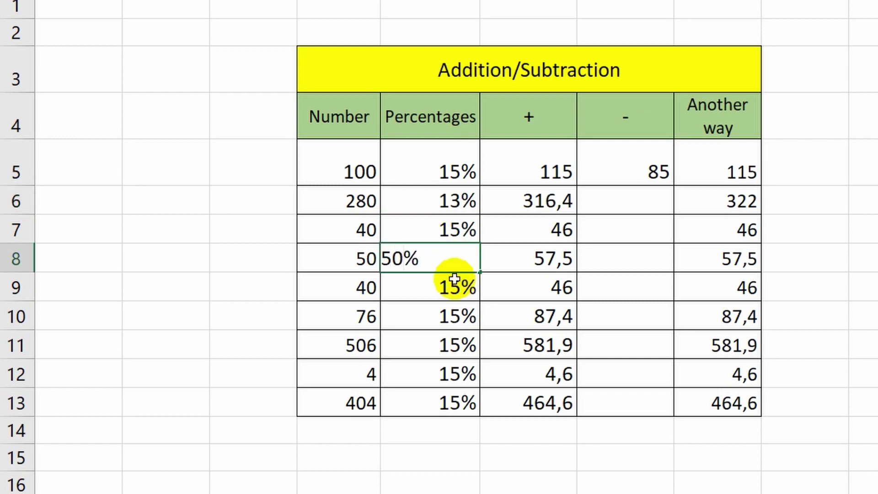
{"action": "left_click", "coordinate": [453, 278]}
{"action": "type", "text": "70"}
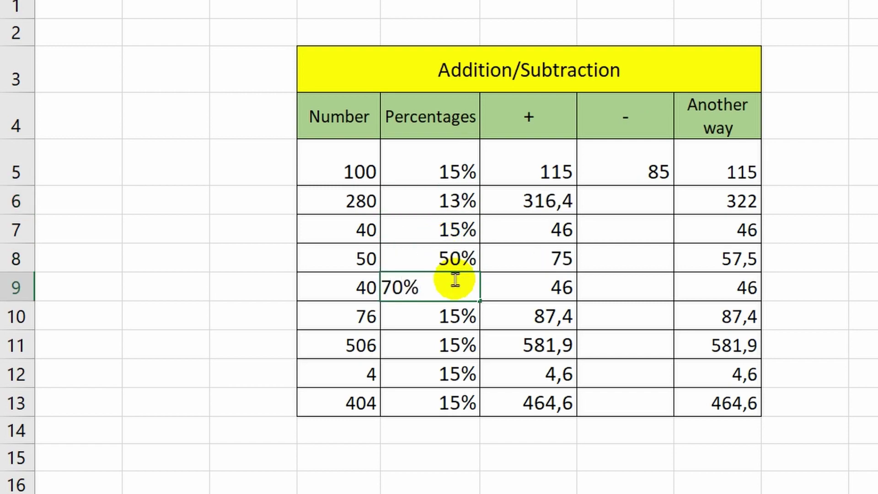
{"action": "key", "text": "Return"}
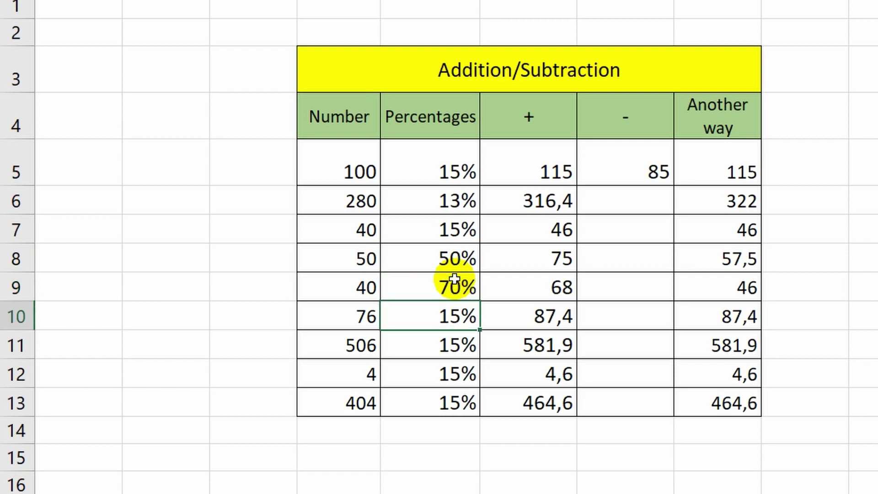
{"action": "type", "text": "90"}
{"action": "key", "text": "Return"}
{"action": "type", "text": "25"}
- Copy the G5 subtraction formula down to G13, giving 85 through 343,4
{"action": "left_click", "coordinate": [662, 176]}
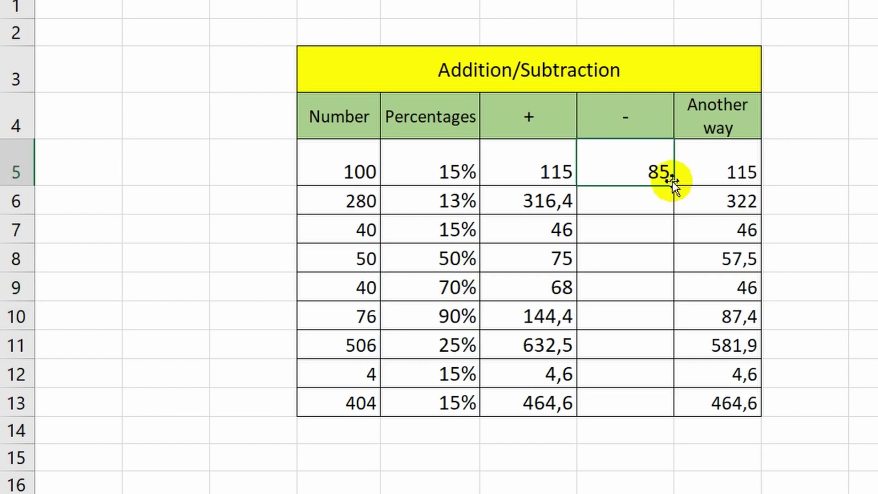
{"action": "left_click_drag", "start_coordinate": [673, 186], "coordinate": [639, 417]}
{"action": "left_click", "coordinate": [624, 460]}
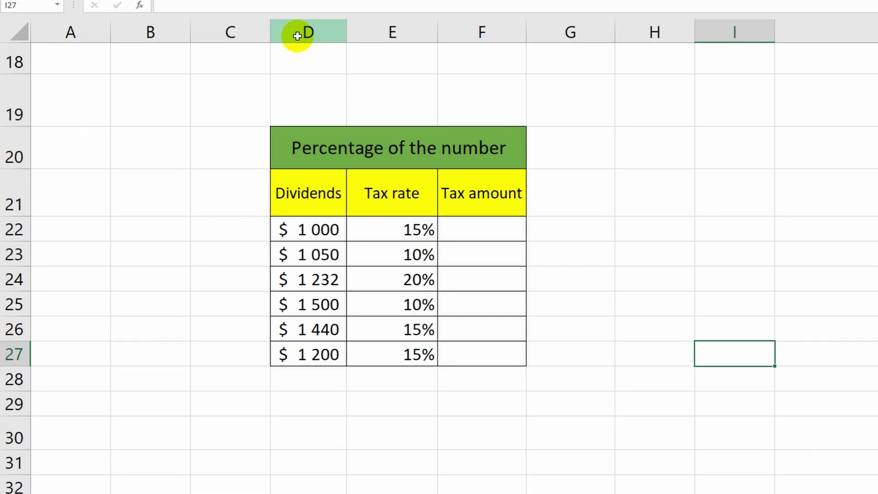
- Enter =D22*E22 in F22 for $150 and copy it down to row 27
{"action": "left_click", "coordinate": [297, 33]}
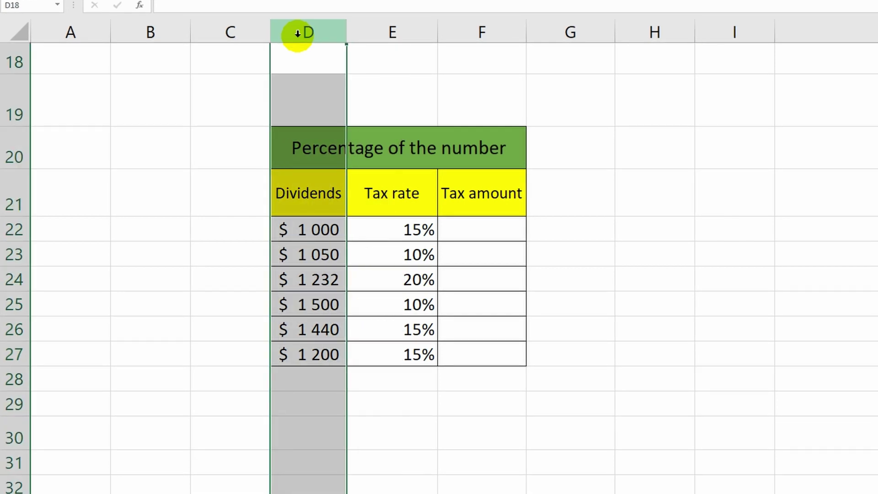
{"action": "left_click", "coordinate": [375, 31]}
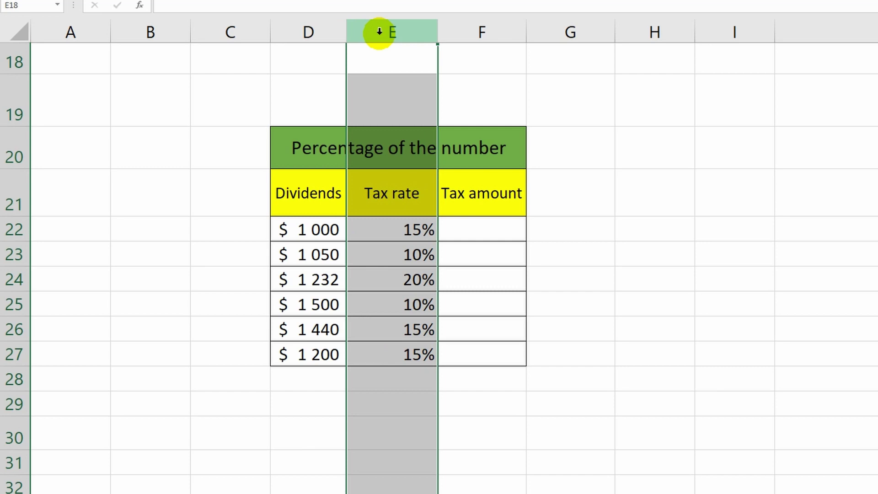
{"action": "left_click", "coordinate": [472, 31]}
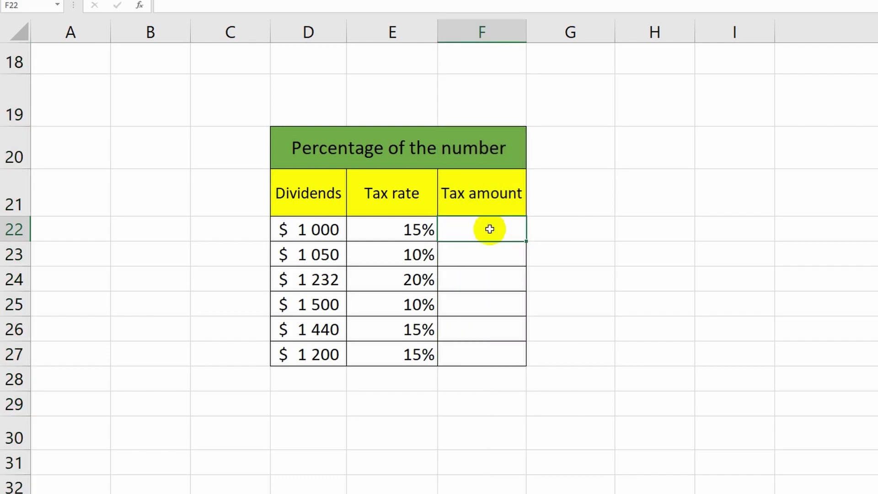
{"action": "type", "text": "="}
{"action": "left_click", "coordinate": [324, 229]}
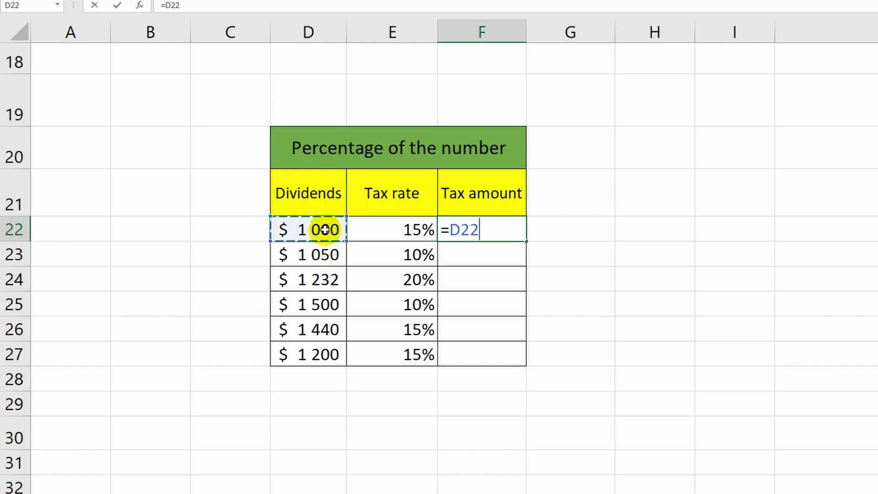
{"action": "type", "text": "*"}
{"action": "left_click", "coordinate": [385, 227]}
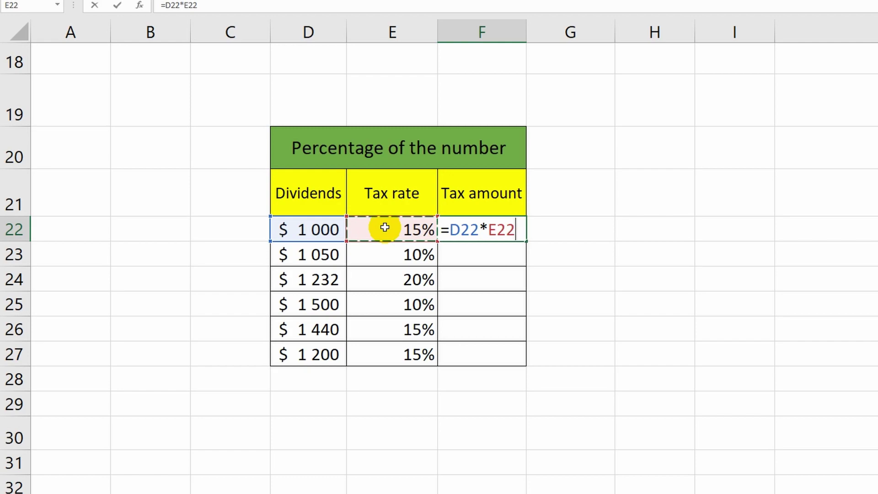
{"action": "key", "text": "Return"}
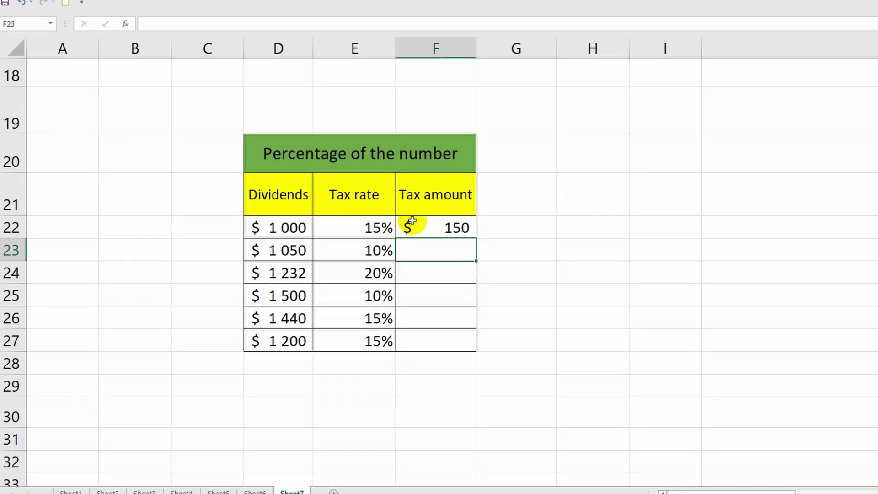
{"action": "left_click", "coordinate": [429, 228]}
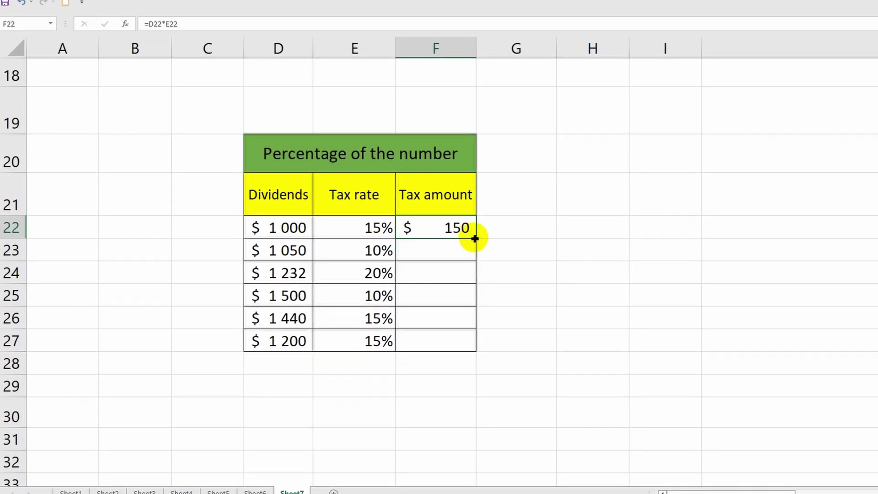
{"action": "left_click_drag", "start_coordinate": [475, 236], "coordinate": [459, 348]}
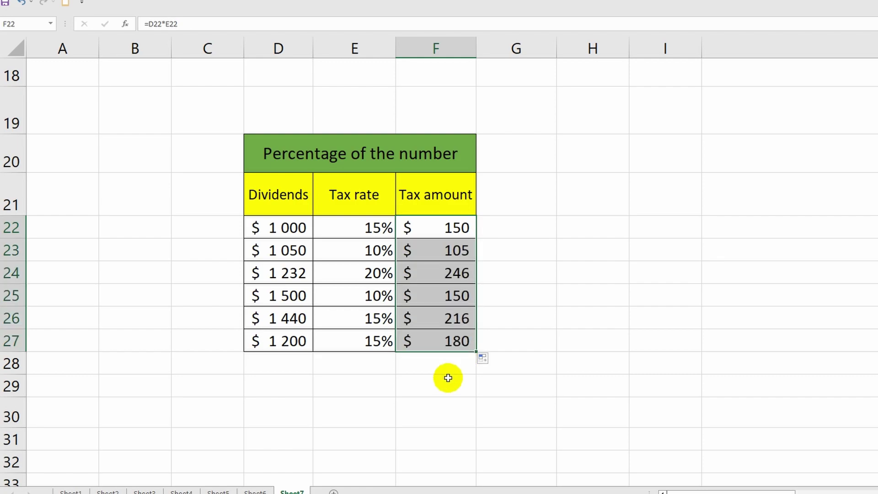
{"action": "left_click", "coordinate": [447, 378]}
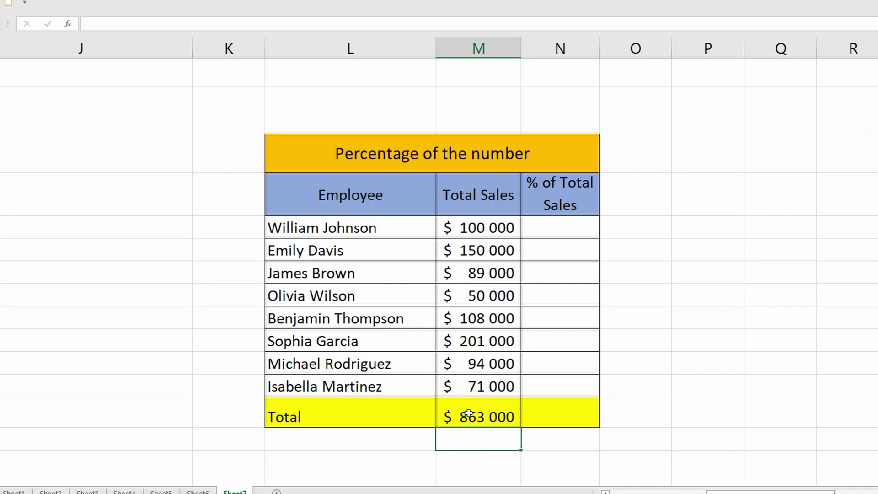
- Enter =M22/M30 in N22 to get the first employee's share, 0,115875
{"action": "left_click", "coordinate": [469, 413]}
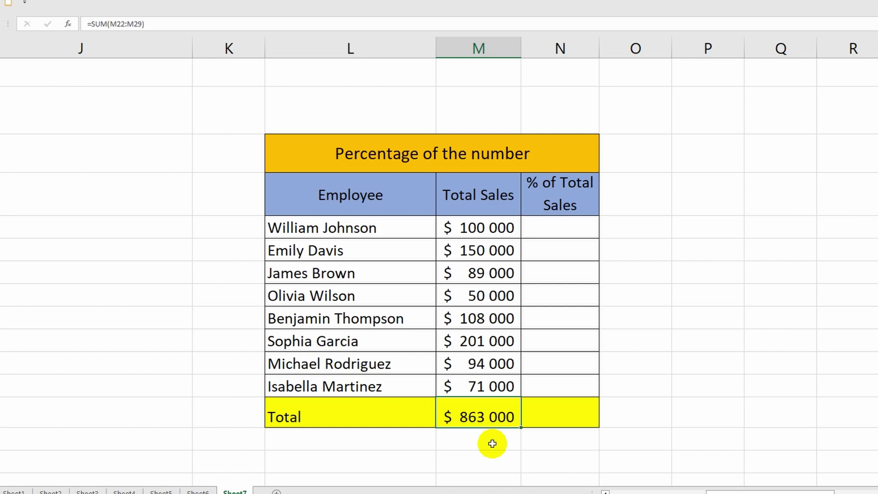
{"action": "left_click", "coordinate": [560, 47]}
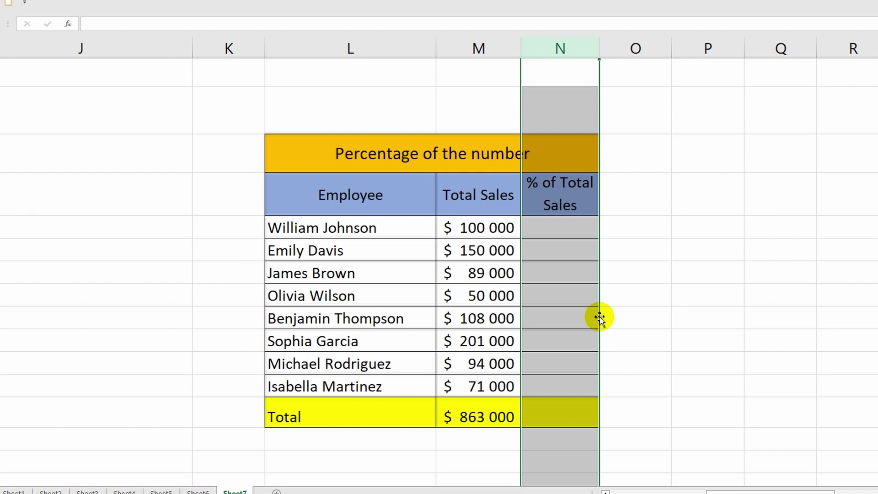
{"action": "left_click", "coordinate": [549, 228]}
{"action": "type", "text": "="}
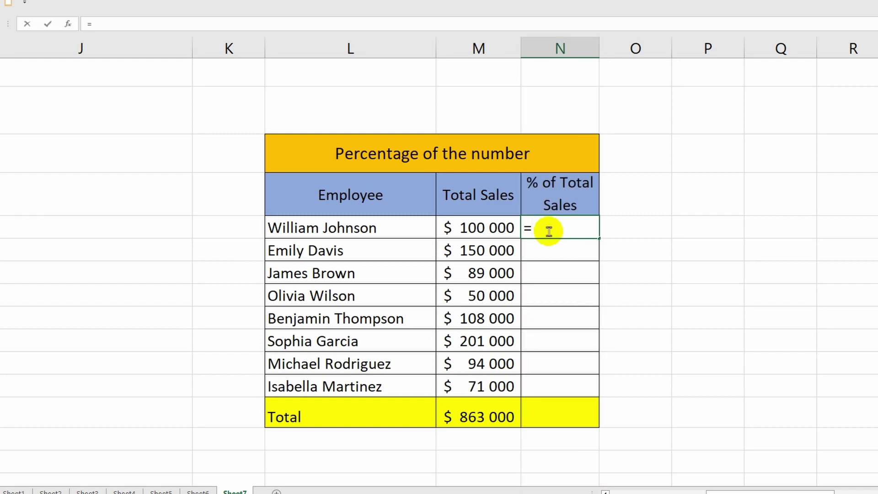
{"action": "left_click", "coordinate": [489, 224]}
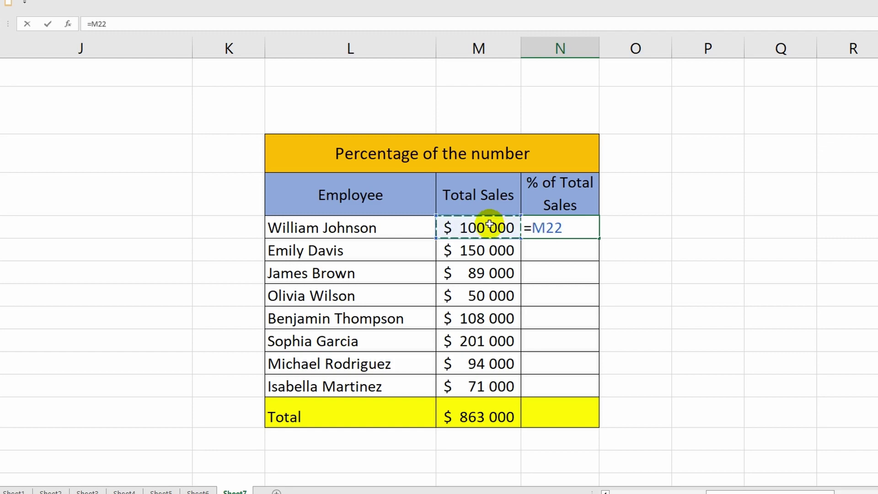
{"action": "type", "text": "/"}
{"action": "left_click", "coordinate": [495, 407]}
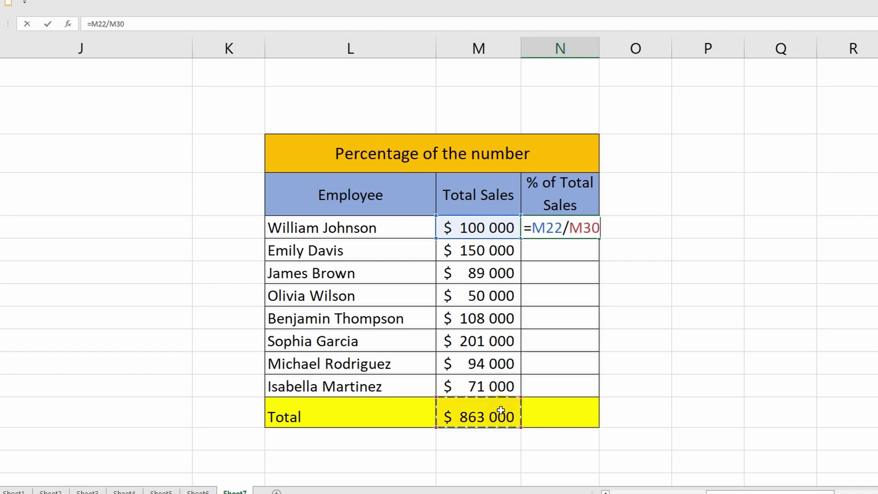
{"action": "key", "text": "Return"}
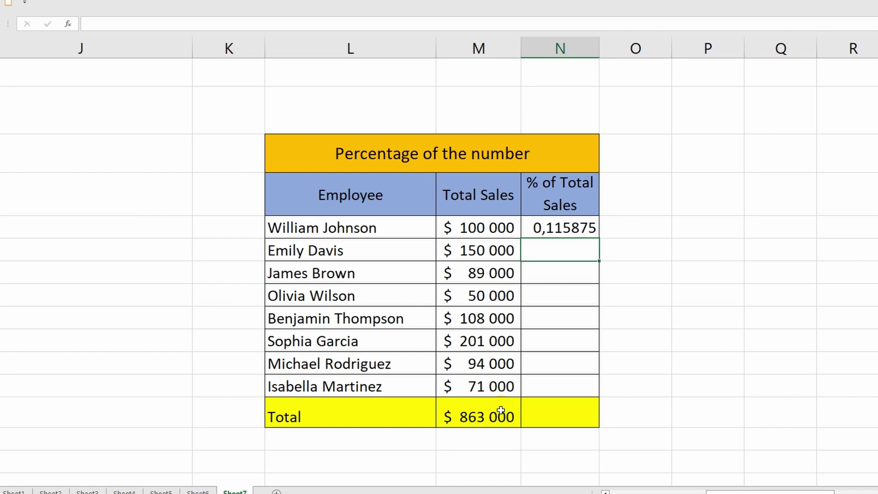
- Format N22 as a percentage (12%) and copy it down to N29
{"action": "left_click", "coordinate": [558, 228]}
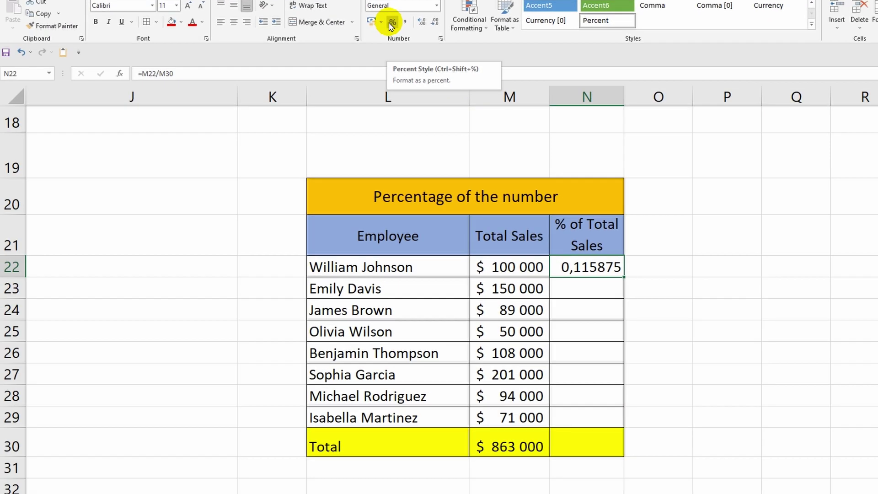
{"action": "left_click", "coordinate": [391, 24]}
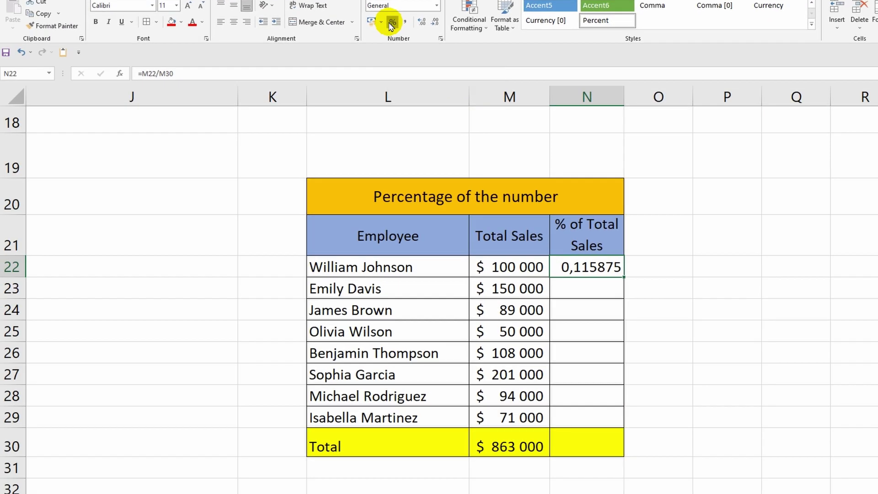
{"action": "left_click", "coordinate": [586, 289]}
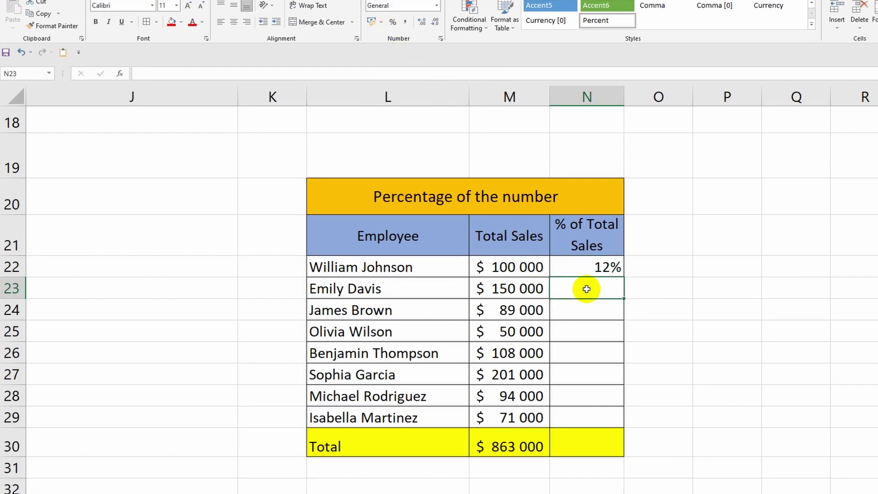
{"action": "key", "text": "Up"}
{"action": "left_click_drag", "start_coordinate": [623, 277], "coordinate": [613, 420]}
{"action": "left_click", "coordinate": [653, 401]}
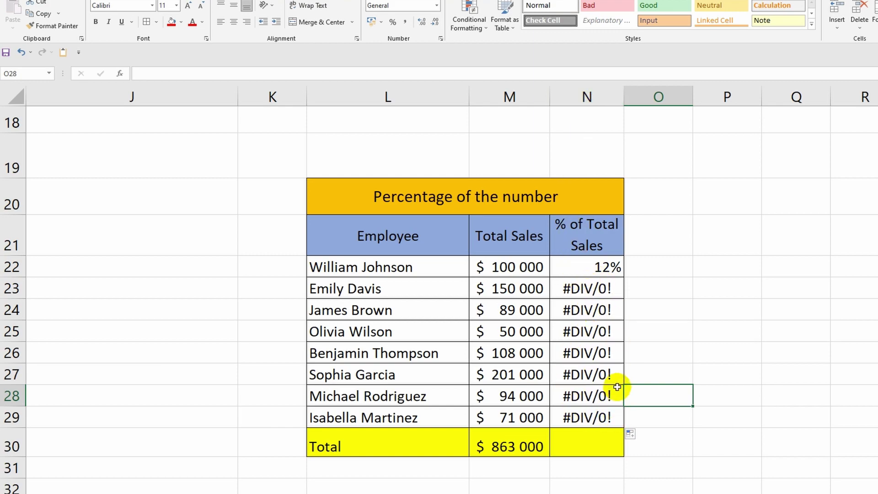
- Inspect the #DIV/0! formulas in N23–N28 to see the shifted total reference, such as M36
{"action": "scroll", "coordinate": [617, 387], "scroll_direction": "down", "scroll_amount": 1}
{"action": "left_click", "coordinate": [574, 267]}
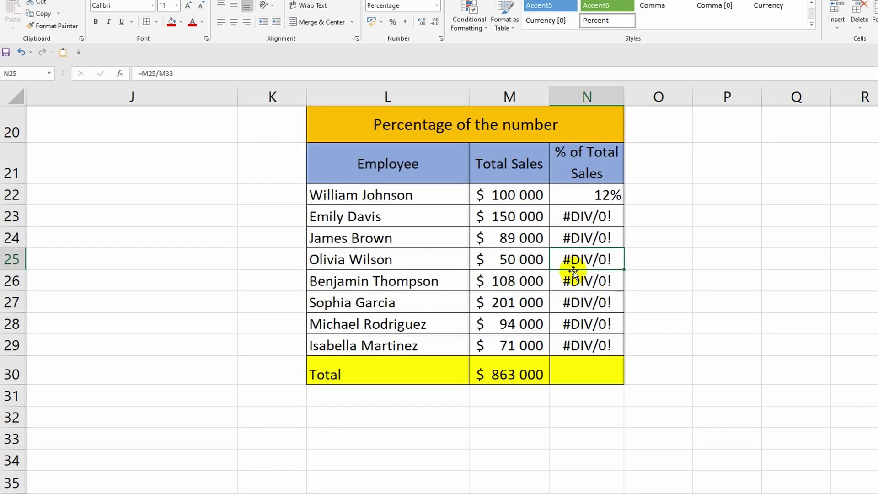
{"action": "double_click", "coordinate": [578, 219]}
{"action": "left_click", "coordinate": [577, 237]}
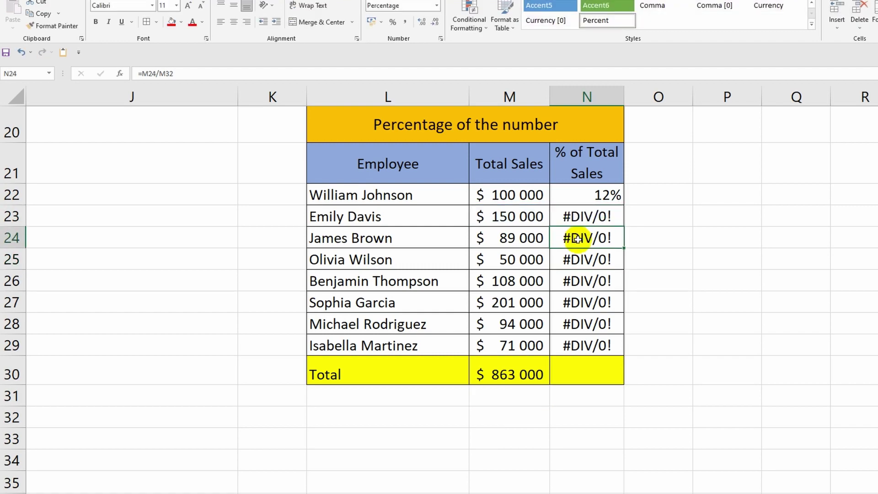
{"action": "double_click", "coordinate": [577, 238]}
{"action": "left_click", "coordinate": [577, 258]}
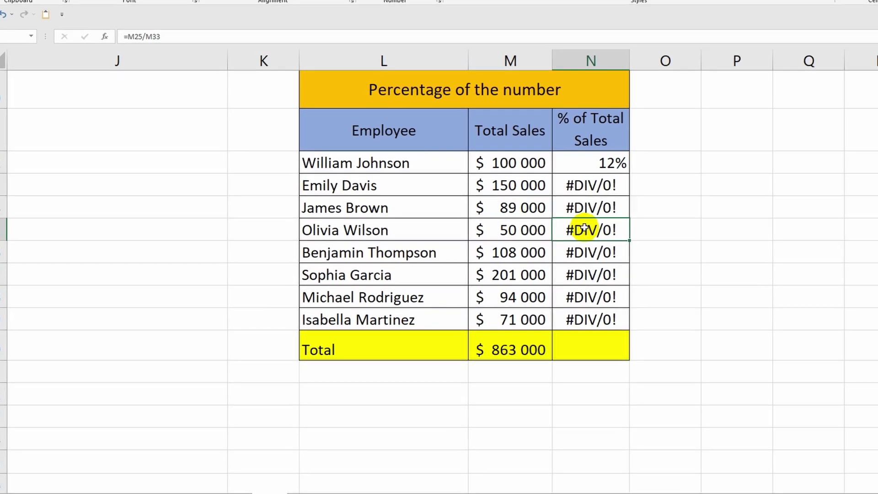
{"action": "double_click", "coordinate": [584, 227]}
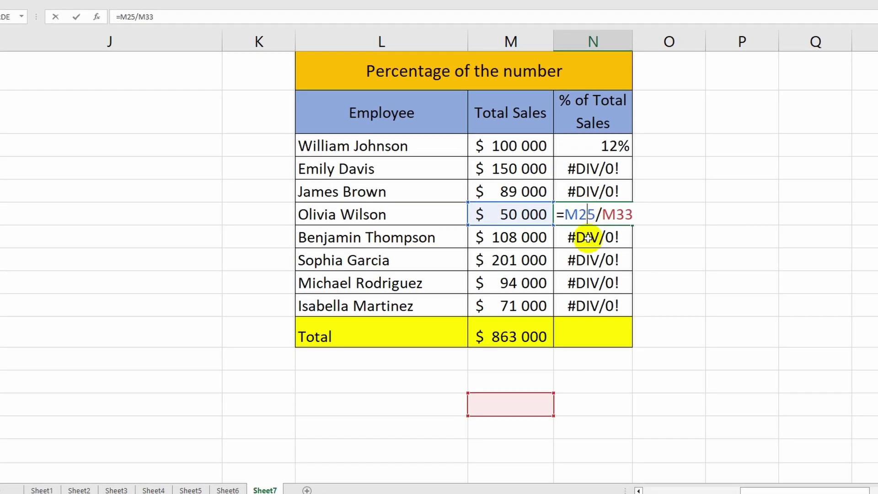
{"action": "left_click", "coordinate": [586, 254]}
{"action": "double_click", "coordinate": [586, 255]}
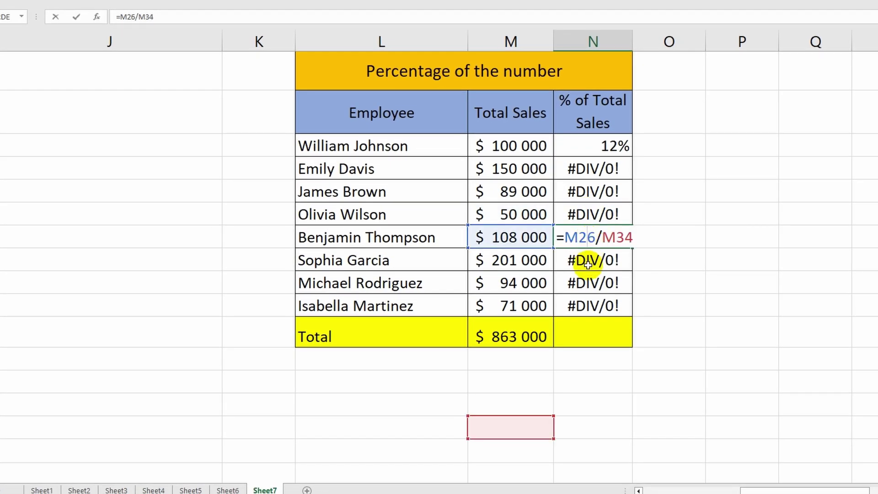
{"action": "left_click", "coordinate": [587, 261]}
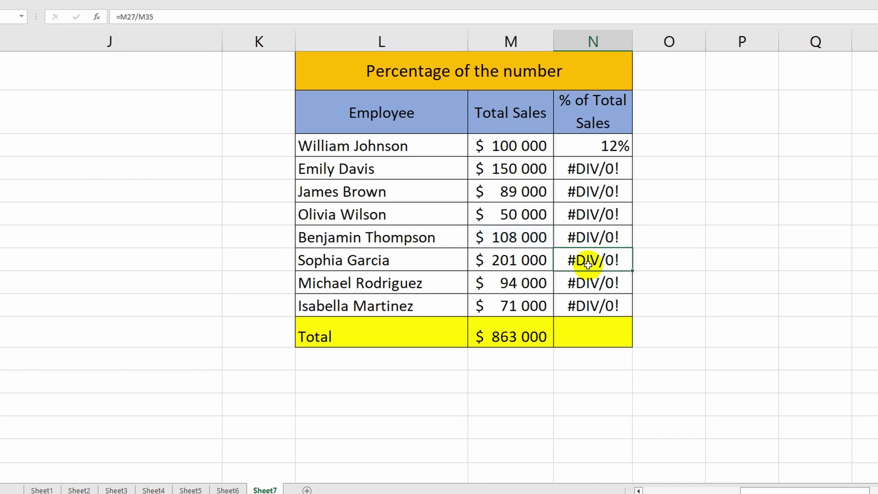
{"action": "double_click", "coordinate": [587, 260]}
{"action": "left_click", "coordinate": [590, 287]}
{"action": "double_click", "coordinate": [591, 287]}
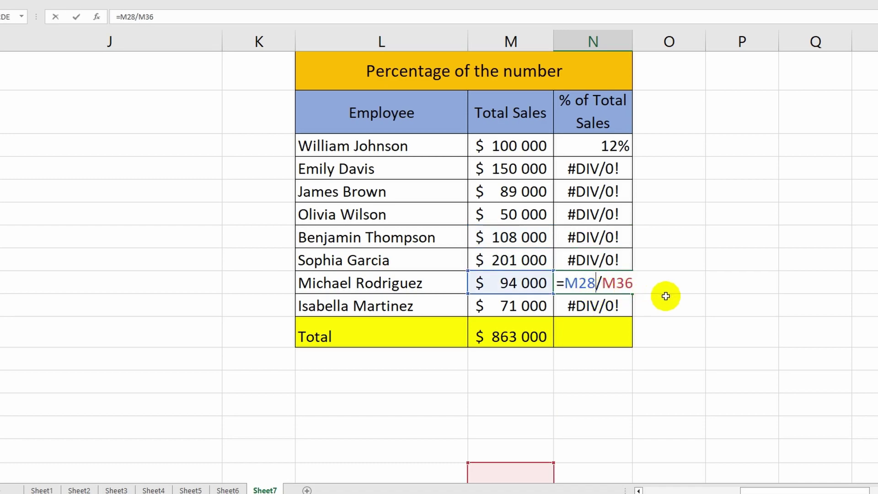
{"action": "key", "text": "Escape"}
{"action": "scroll", "coordinate": [666, 295], "scroll_direction": "up", "scroll_amount": 1}
{"action": "left_click", "coordinate": [597, 192]}
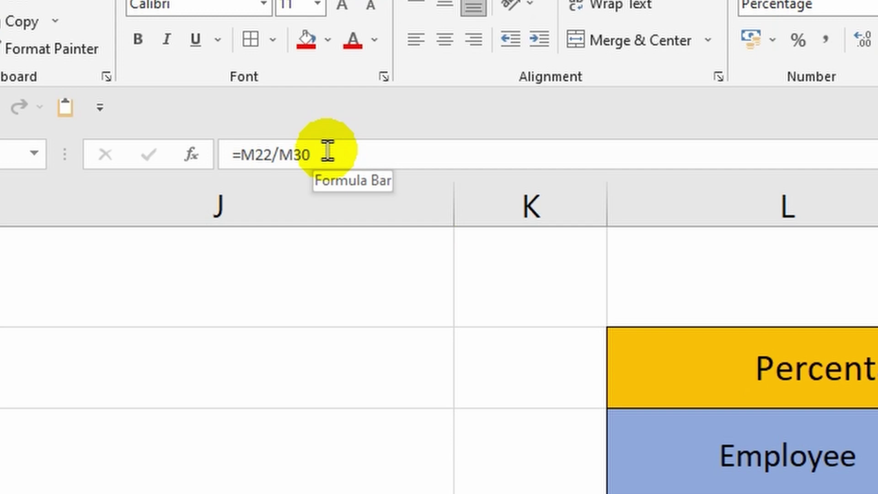
- Change the formula to =M22/$M$30 and copy it down to N29, giving 12% through 8%
{"action": "left_click", "coordinate": [280, 155]}
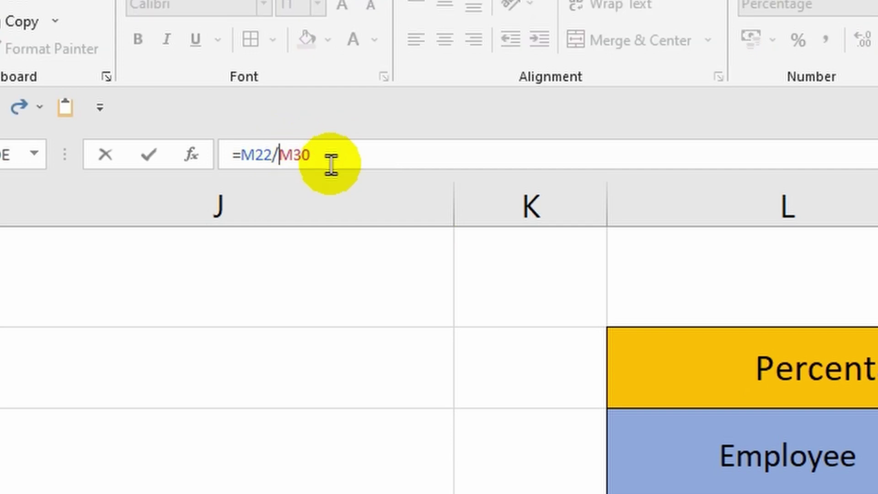
{"action": "type", "text": "$"}
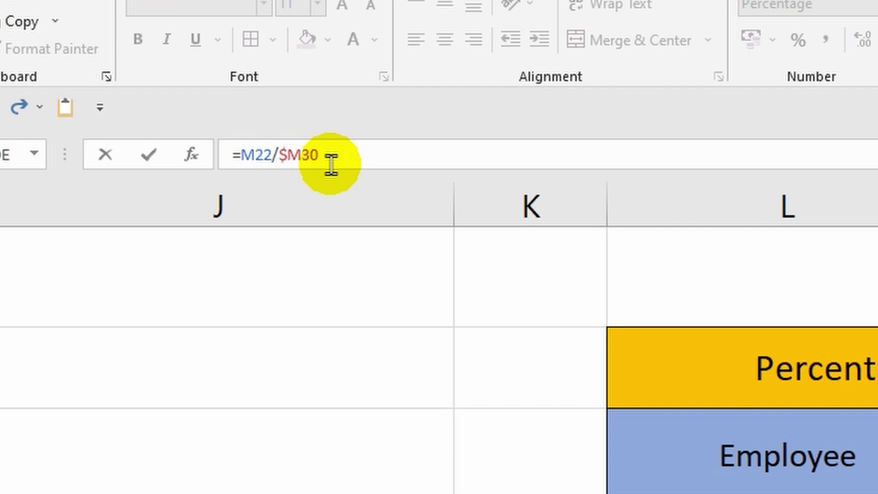
{"action": "key", "text": "Right"}
{"action": "type", "text": "$"}
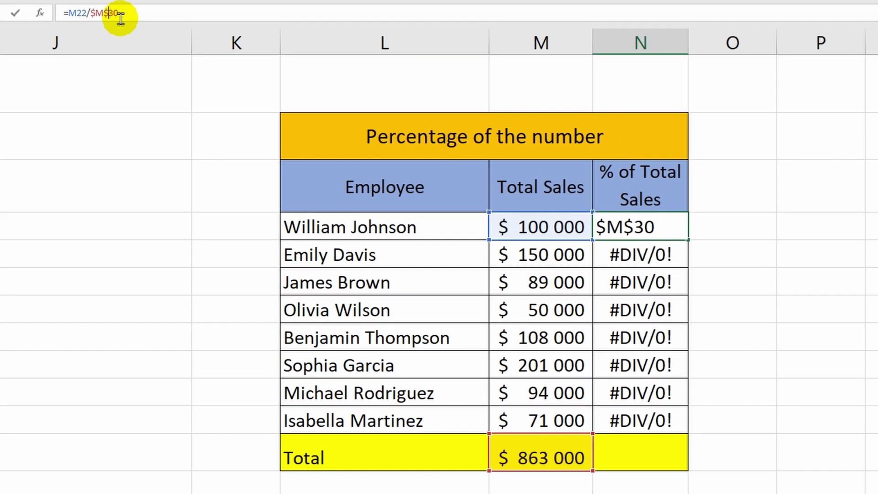
{"action": "key", "text": "Return"}
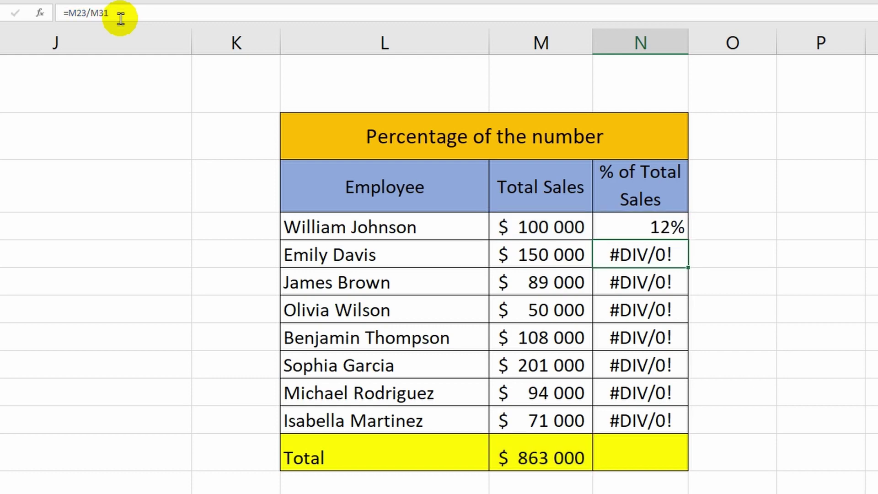
{"action": "left_click", "coordinate": [654, 229]}
{"action": "left_click_drag", "start_coordinate": [687, 240], "coordinate": [663, 422]}
- Insert =SUM(N22:N29) with AutoSum in the Total row's share cell, giving 100%
{"action": "left_click", "coordinate": [721, 421]}
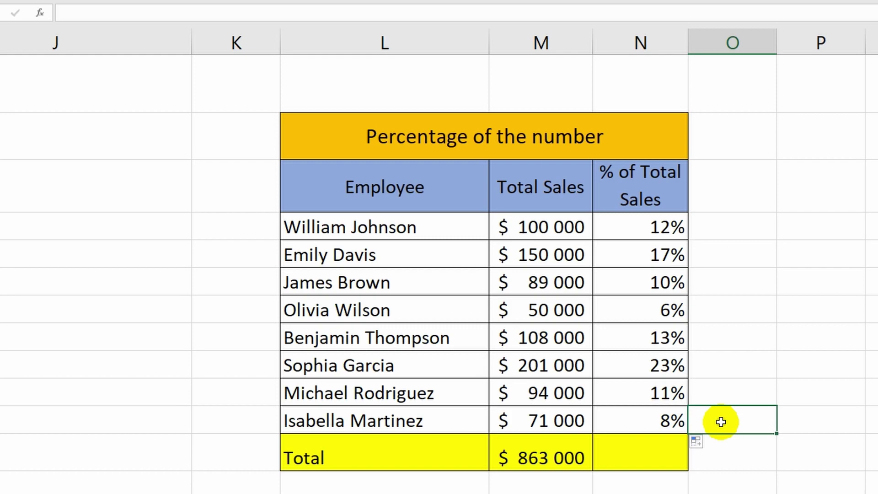
{"action": "left_click", "coordinate": [643, 43]}
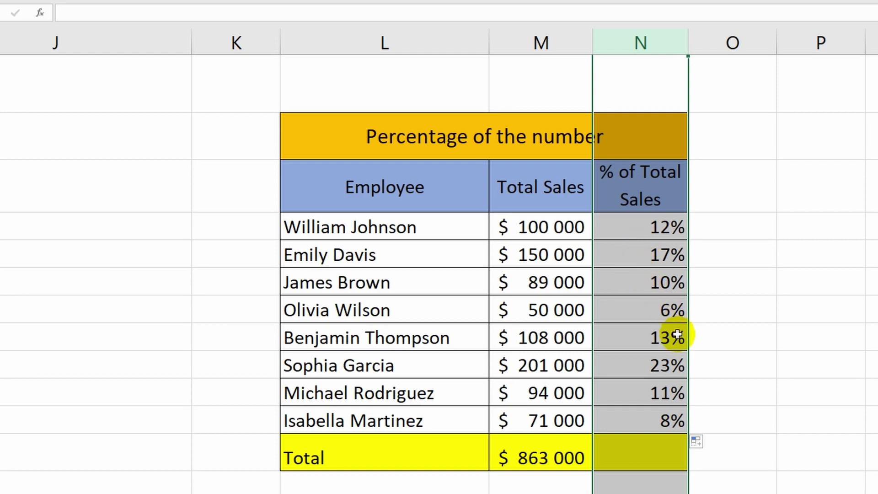
{"action": "left_click", "coordinate": [695, 414]}
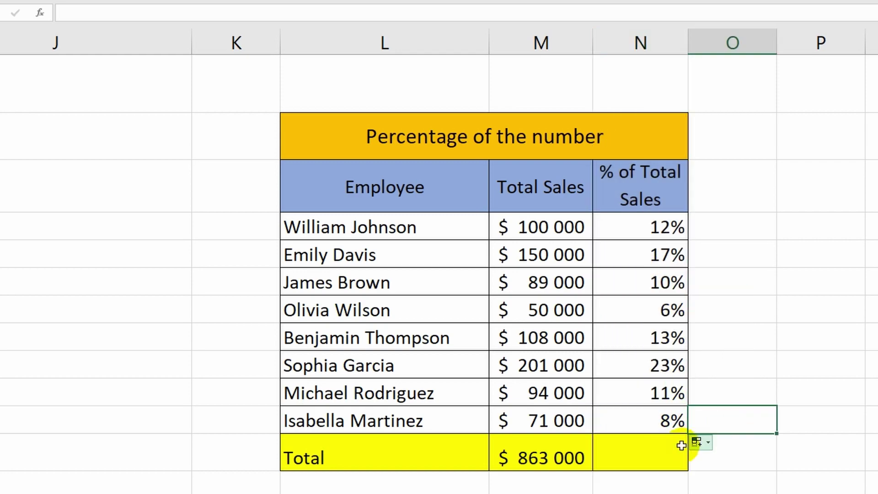
{"action": "left_click", "coordinate": [646, 449]}
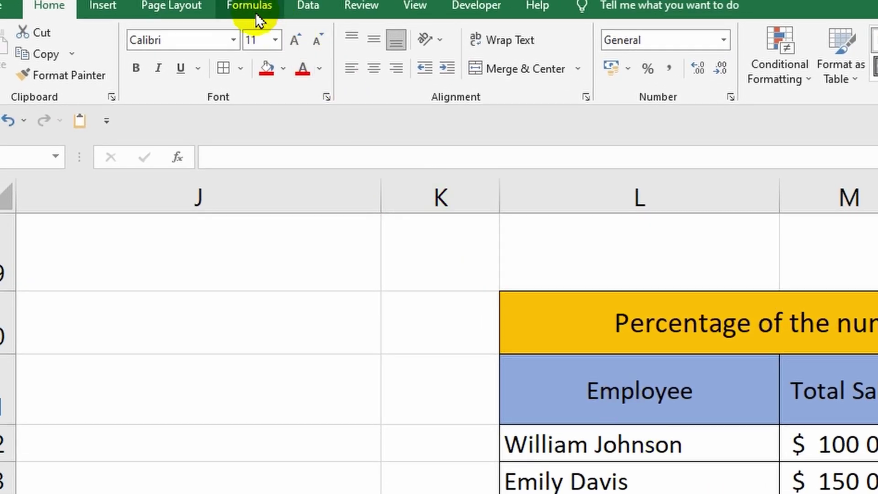
{"action": "left_click", "coordinate": [253, 4]}
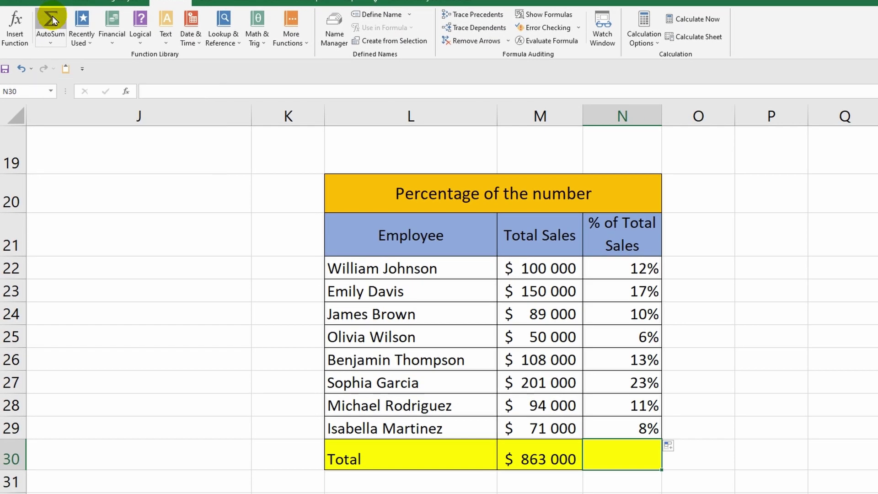
{"action": "left_click", "coordinate": [52, 19]}
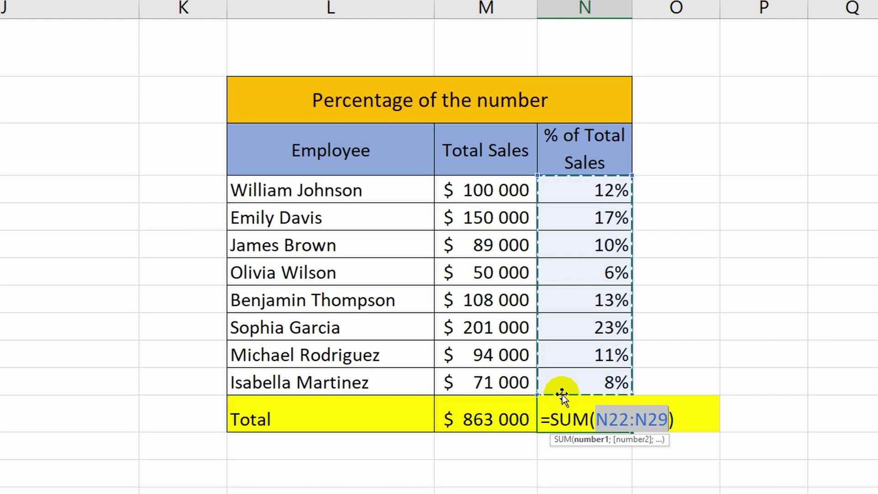
{"action": "key", "text": "Return"}
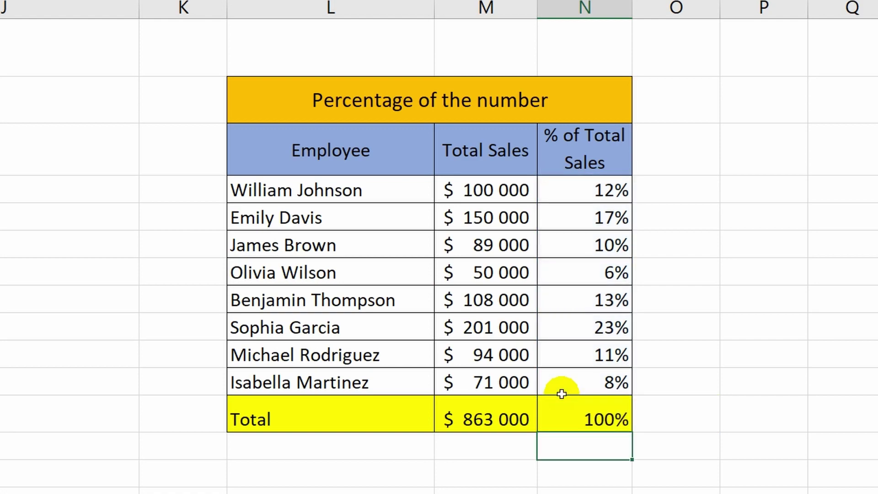
{"action": "left_click", "coordinate": [576, 419]}
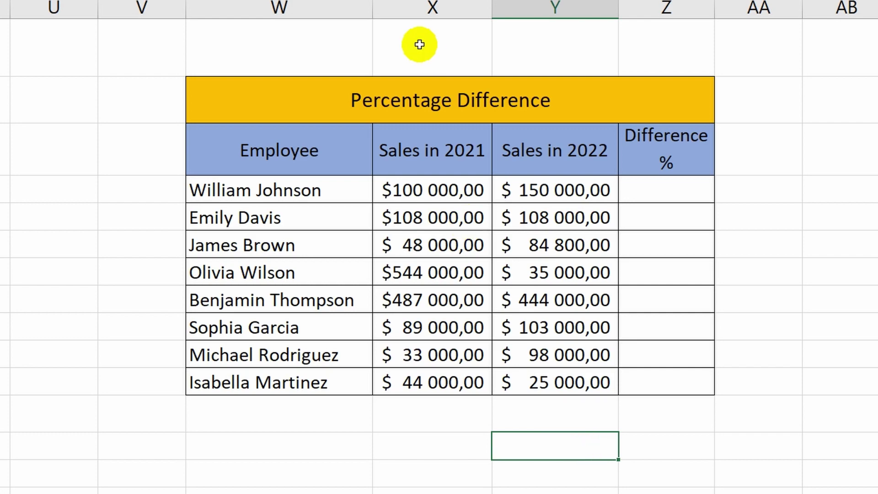
- Point out the first employee's 2021 and 2022 sales and the empty difference cell
{"action": "left_click", "coordinate": [319, 8]}
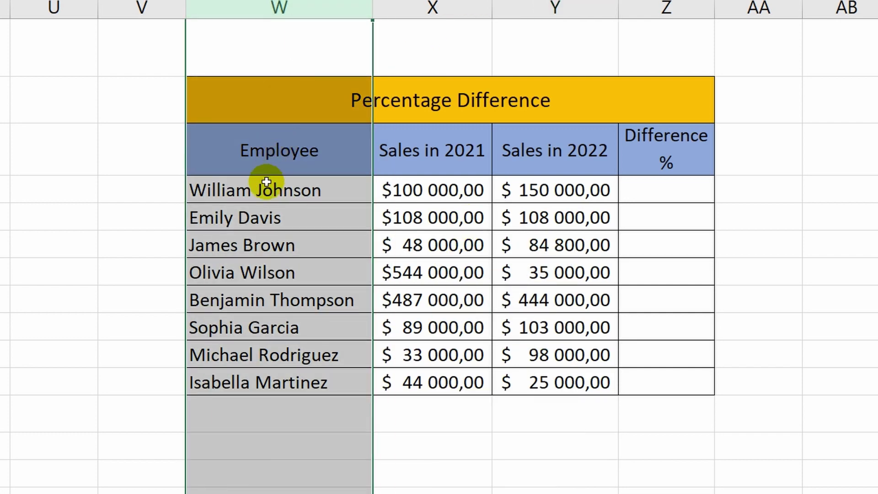
{"action": "left_click", "coordinate": [262, 182]}
{"action": "key", "text": "shift+space"}
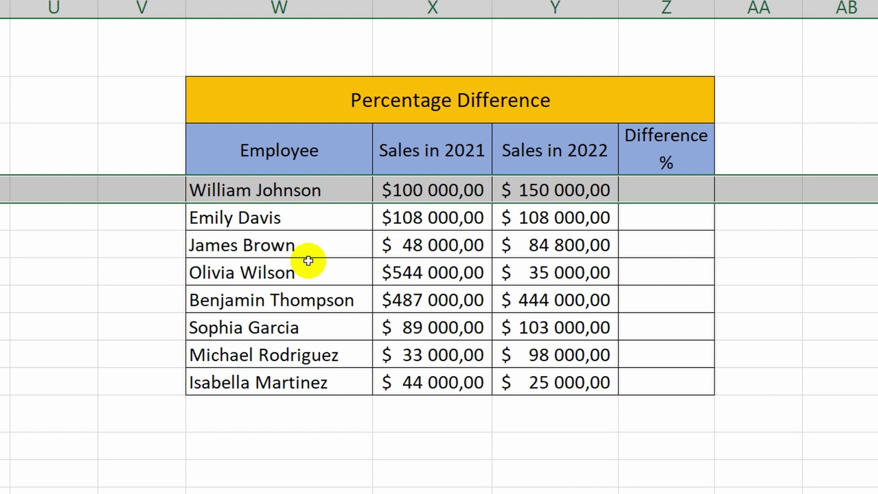
{"action": "key", "text": "Right"}
{"action": "key", "text": "F4"}
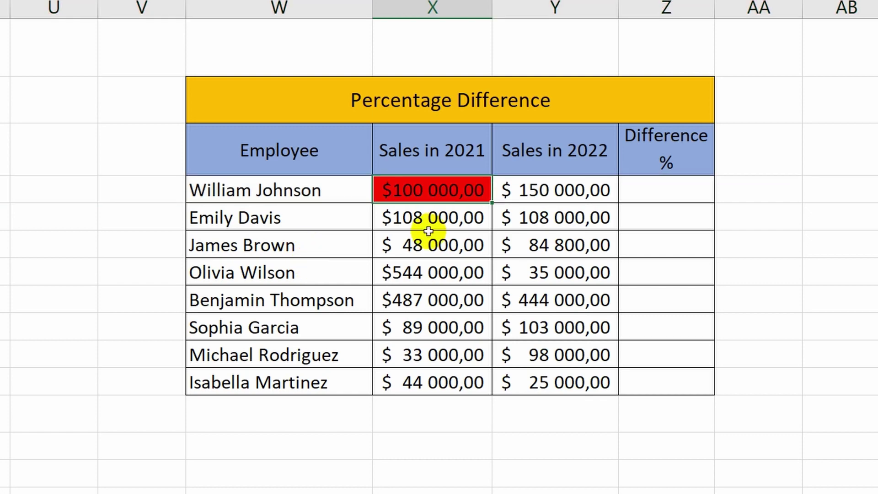
{"action": "key", "text": "ctrl+z"}
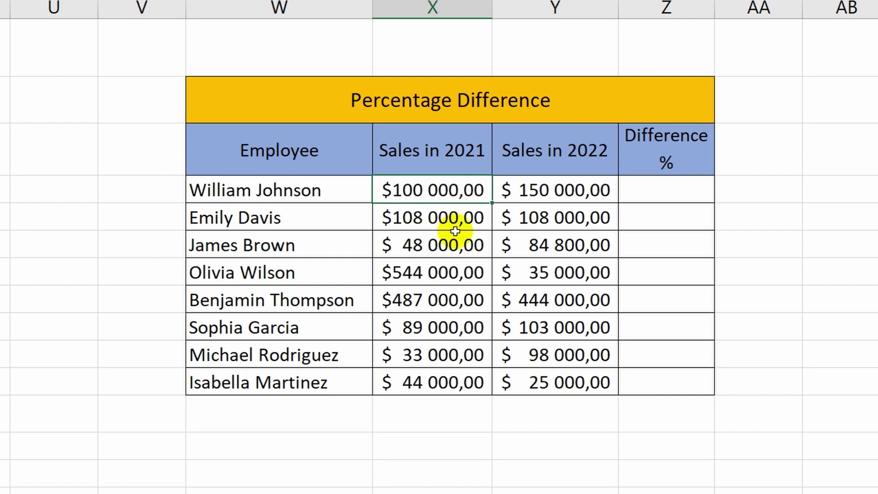
{"action": "left_click", "coordinate": [528, 187]}
{"action": "key", "text": "F4"}
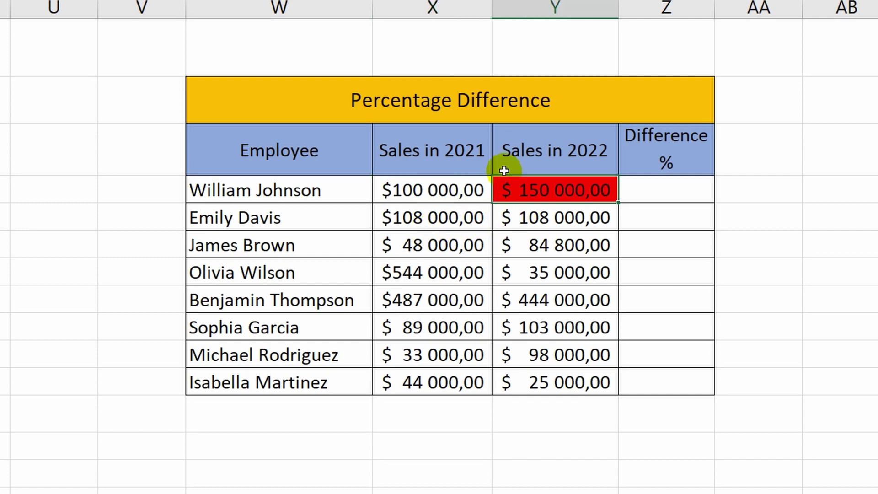
{"action": "key", "text": "ctrl+z"}
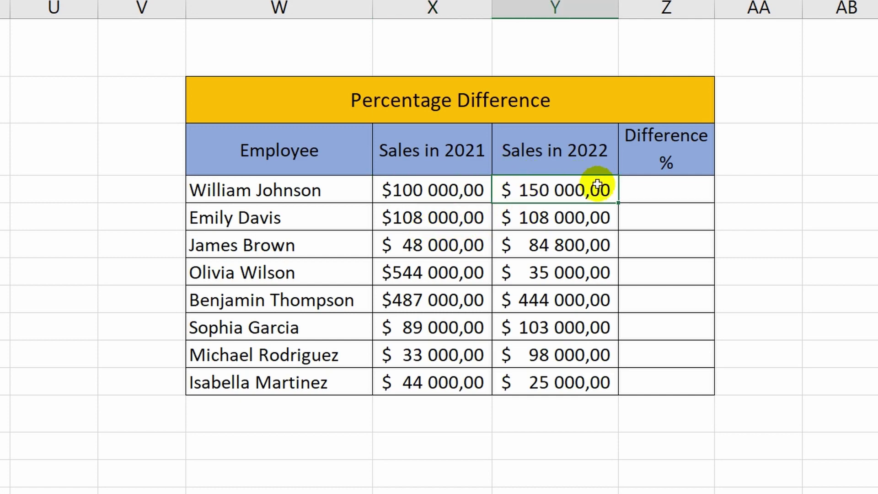
{"action": "key", "text": "Right"}
{"action": "key", "text": "F4"}
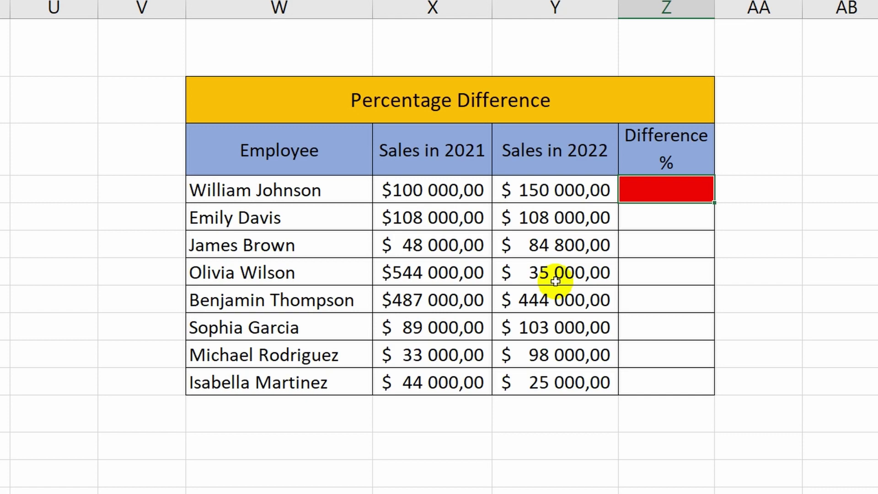
{"action": "key", "text": "ctrl+z"}
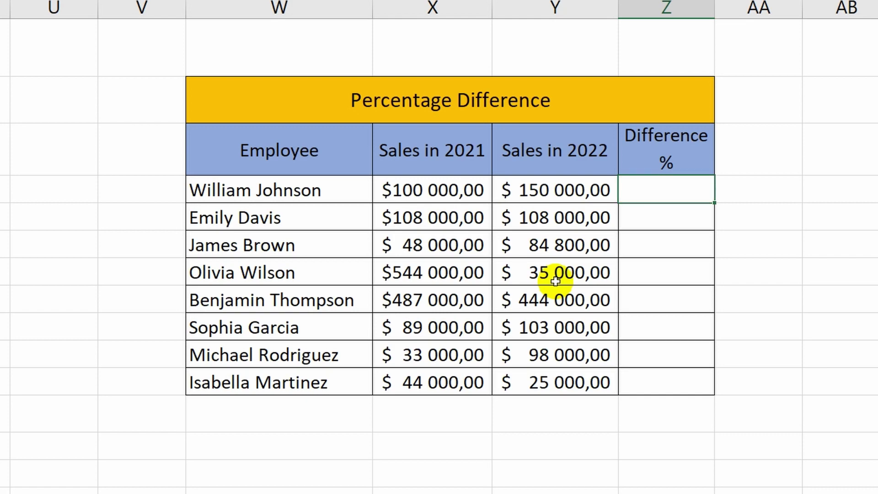
- Enter =(Y22-X22)/X22 in Z22 and format it as a percentage, giving 50%
{"action": "type", "text": "=("}
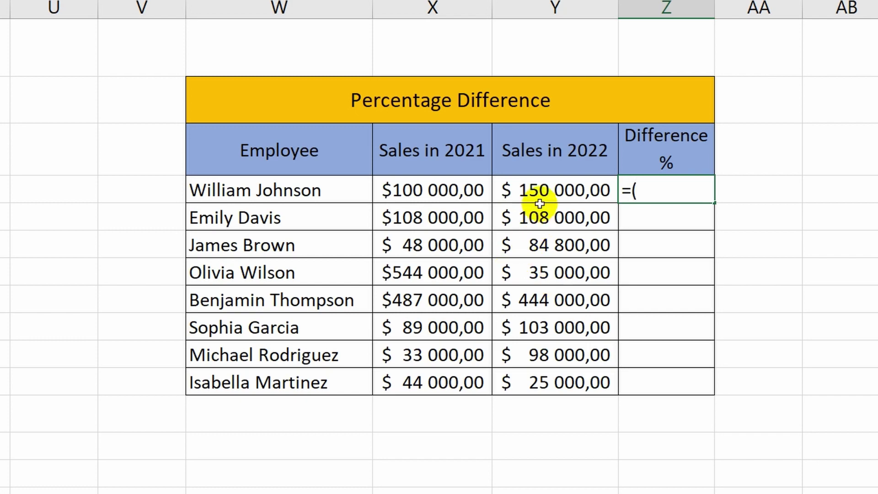
{"action": "left_click", "coordinate": [541, 188]}
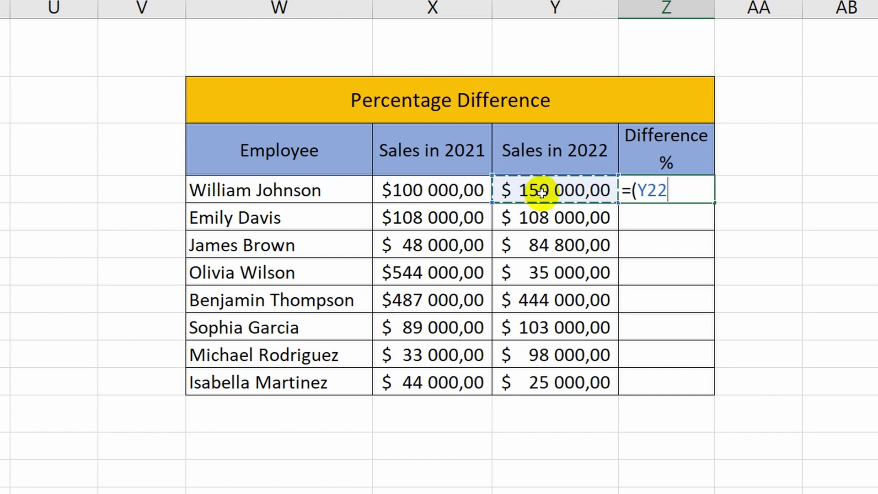
{"action": "type", "text": "-"}
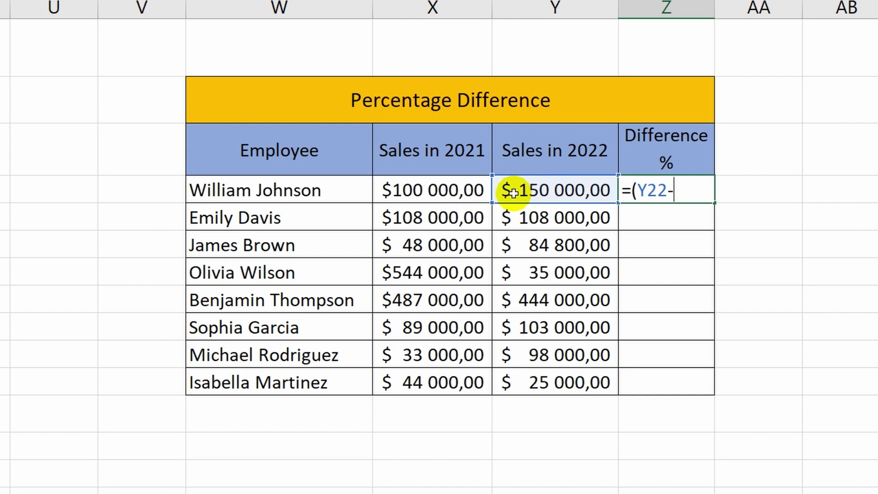
{"action": "left_click", "coordinate": [453, 190]}
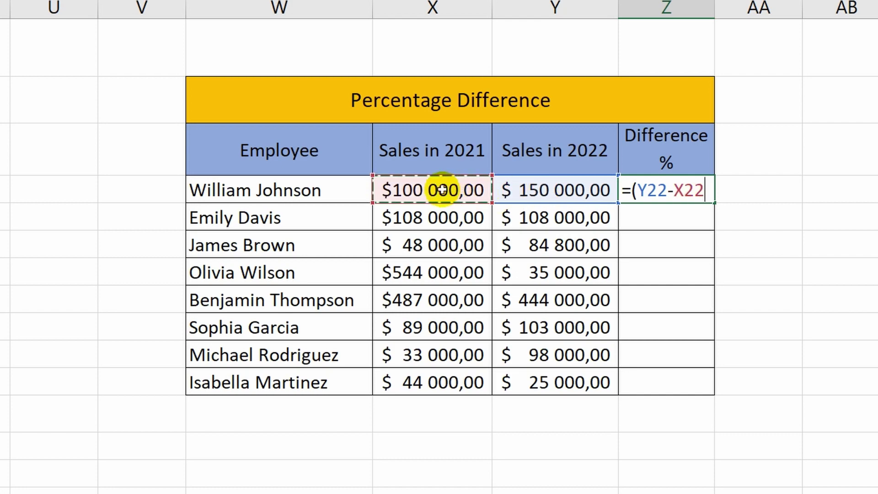
{"action": "type", "text": ")"}
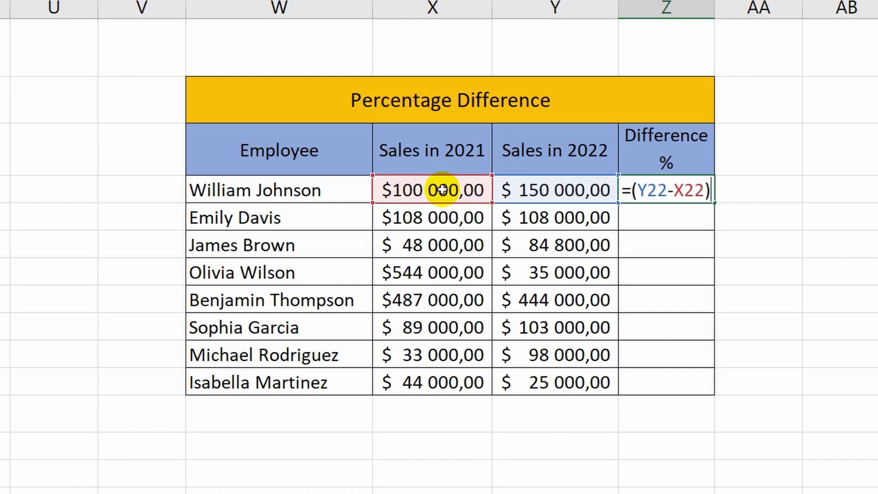
{"action": "type", "text": "/"}
{"action": "left_click", "coordinate": [442, 189]}
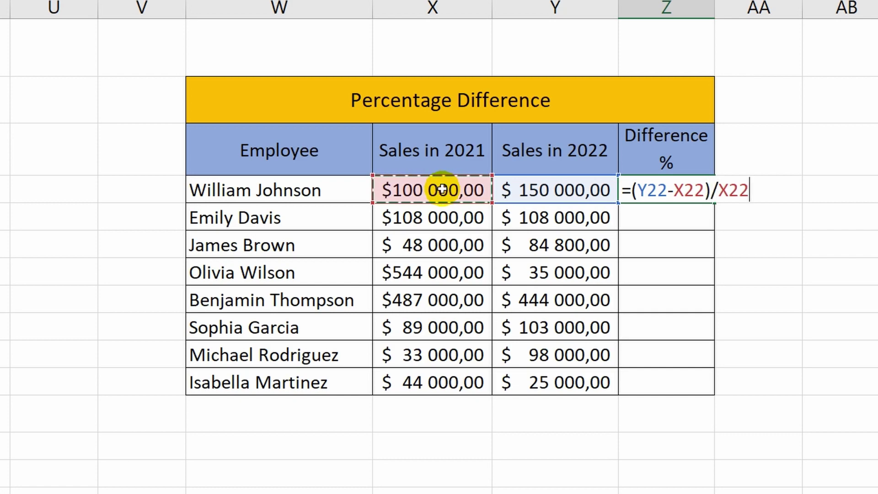
{"action": "key", "text": "Return"}
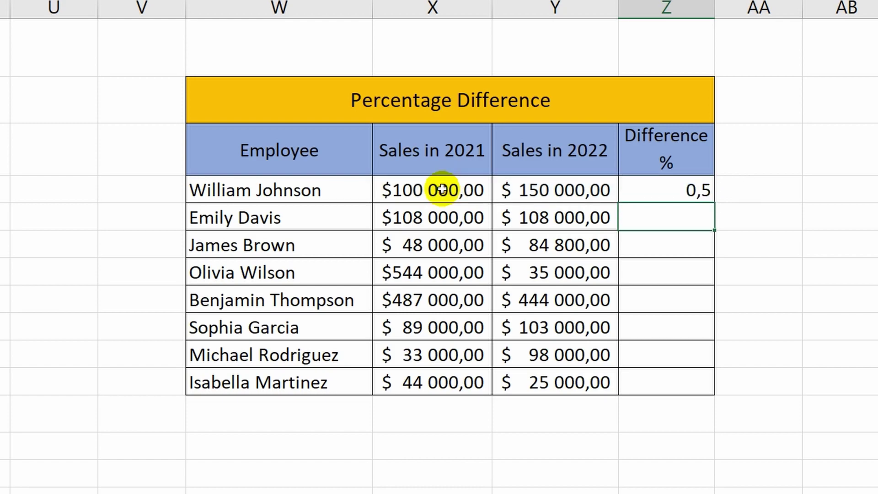
{"action": "left_click", "coordinate": [649, 193]}
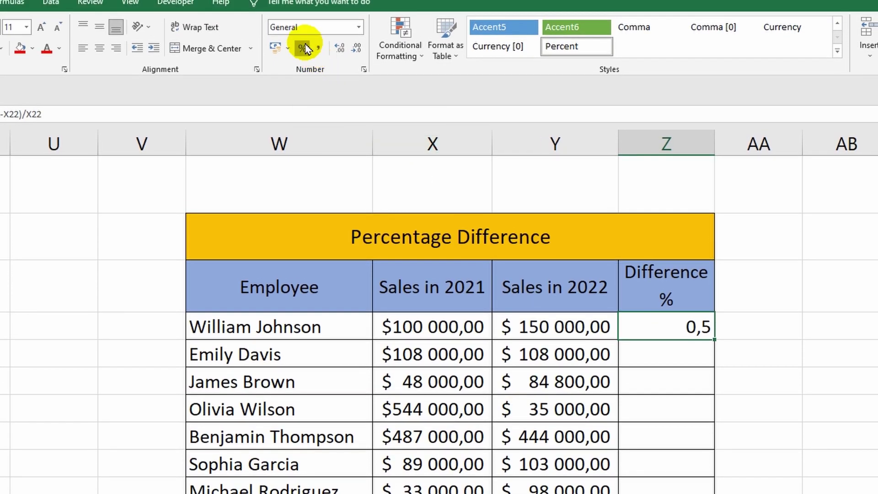
{"action": "left_click", "coordinate": [304, 48]}
{"action": "left_click", "coordinate": [648, 344]}
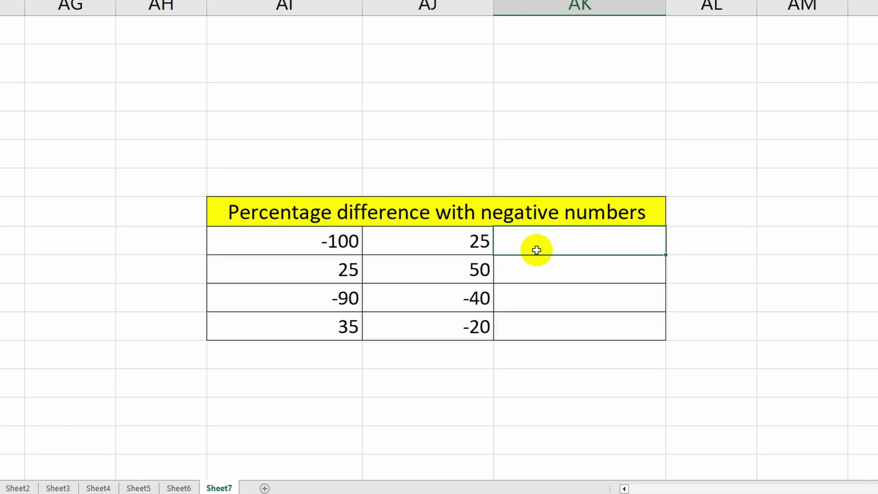
- Enter =(AJ36-AI36)/AI36 in AK36 for old value -100 and new value 25, giving -1,25
{"action": "type", "text": "=("}
{"action": "left_click", "coordinate": [471, 240]}
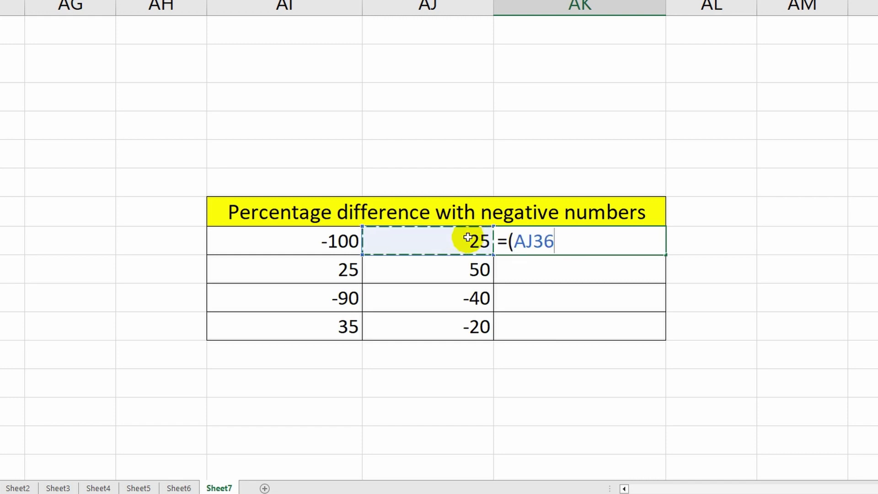
{"action": "type", "text": "-"}
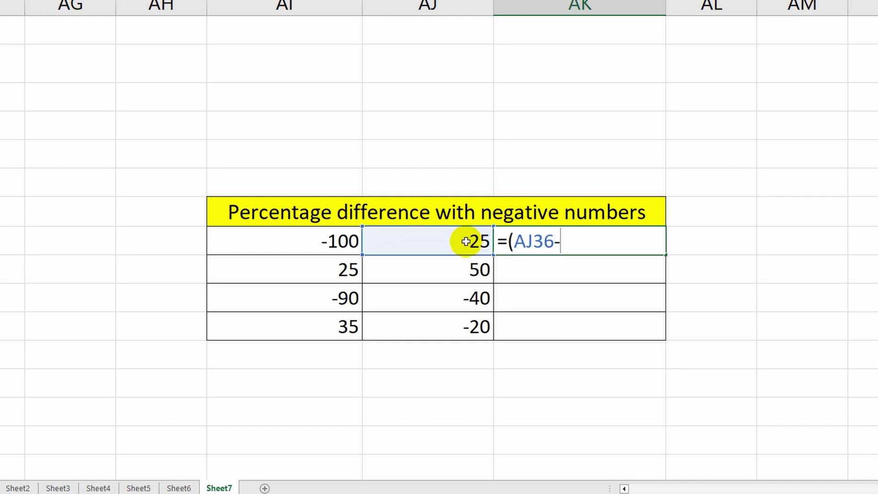
{"action": "left_click", "coordinate": [330, 242]}
{"action": "type", "text": ")"}
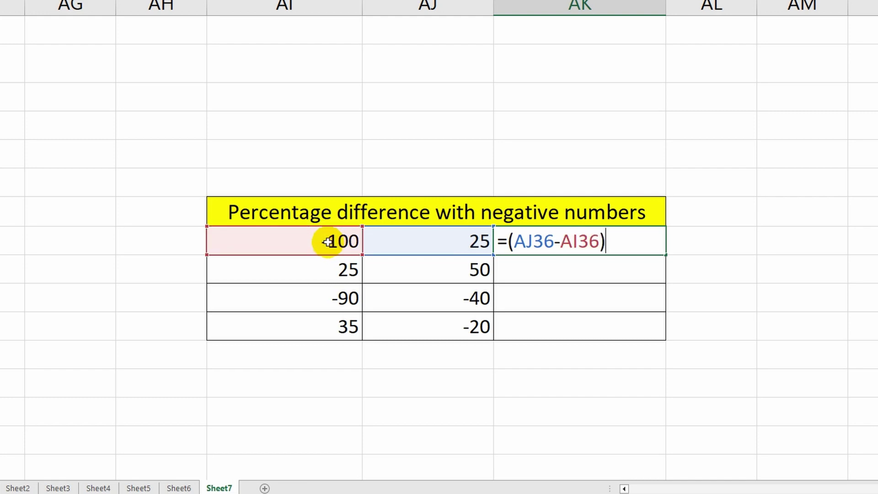
{"action": "type", "text": "/"}
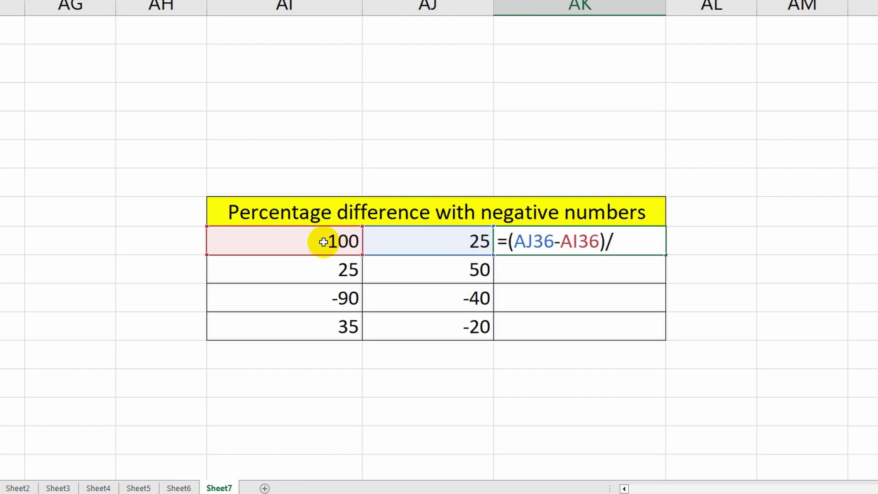
{"action": "left_click", "coordinate": [326, 241]}
{"action": "key", "text": "Return"}
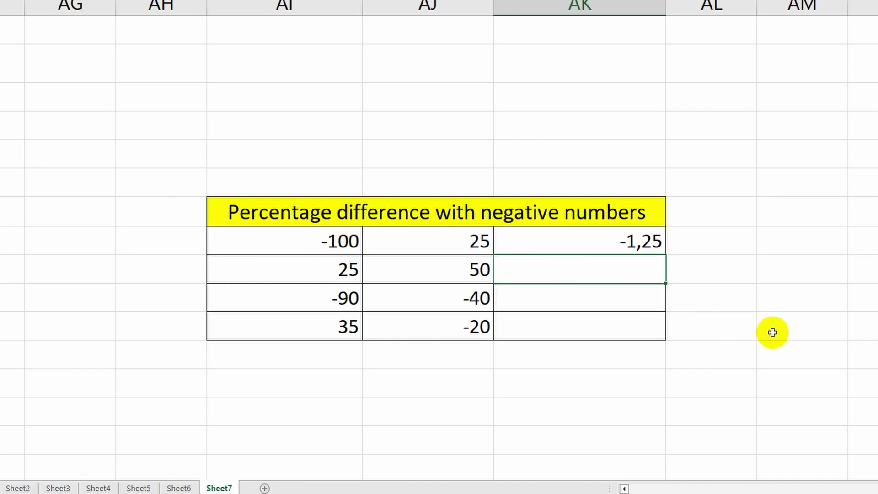
{"action": "key", "text": "Up"}
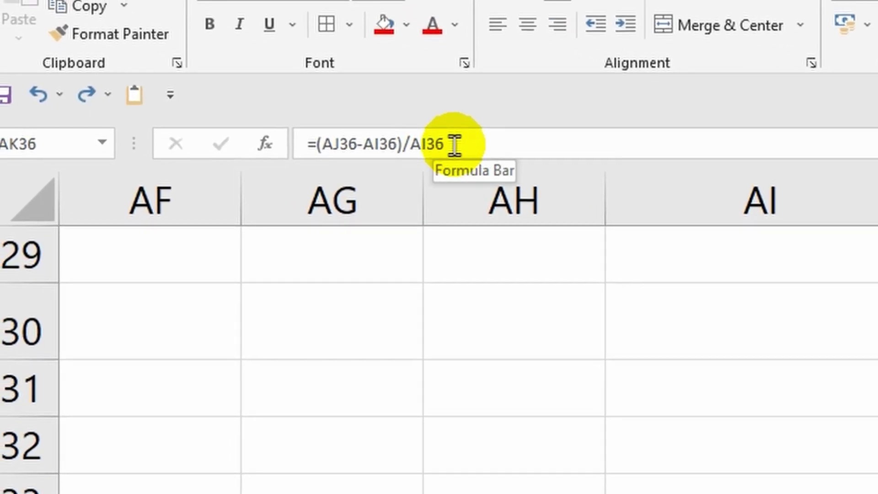
- Change the divisor to ABS(AI36) so the formula reads =(AJ36-AI36)/ABS(AI36)
{"action": "left_click", "coordinate": [430, 131]}
{"action": "key", "text": "BackSpace"}
{"action": "key", "text": "BackSpace"}
{"action": "key", "text": "BackSpace"}
{"action": "key", "text": "BackSpace"}
{"action": "type", "text": "A"}
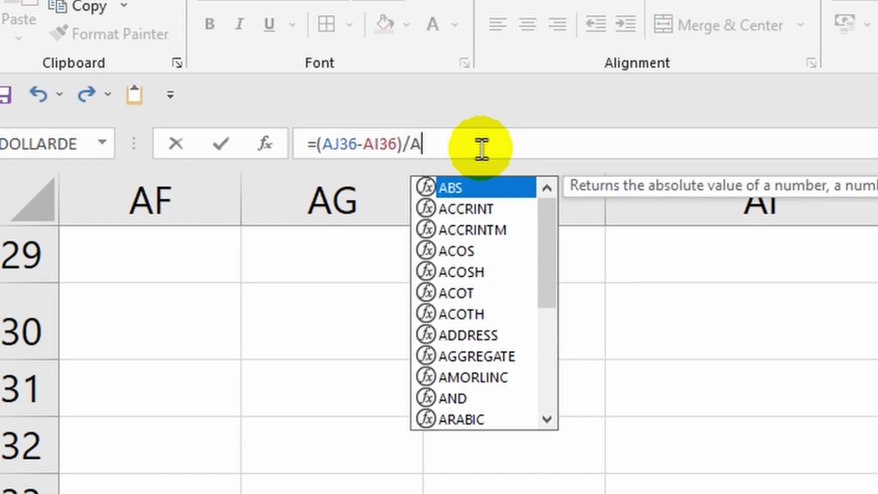
{"action": "type", "text": "B"}
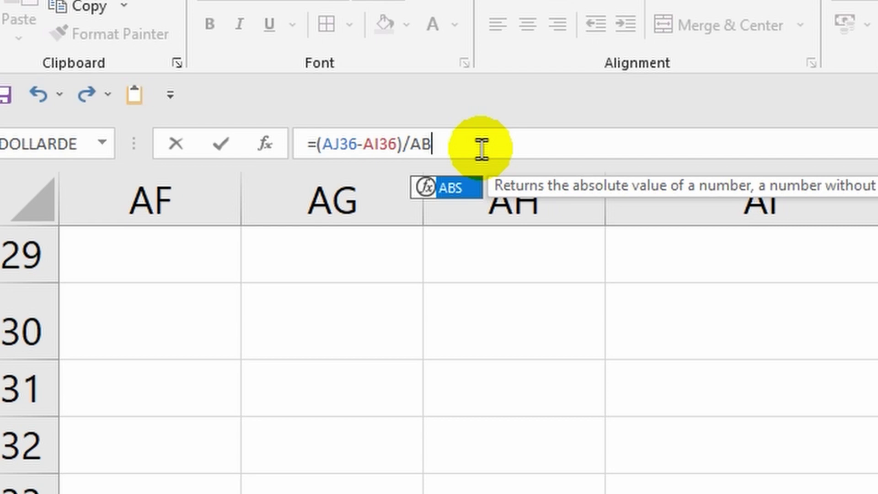
{"action": "left_click", "coordinate": [454, 186]}
{"action": "double_click", "coordinate": [454, 187]}
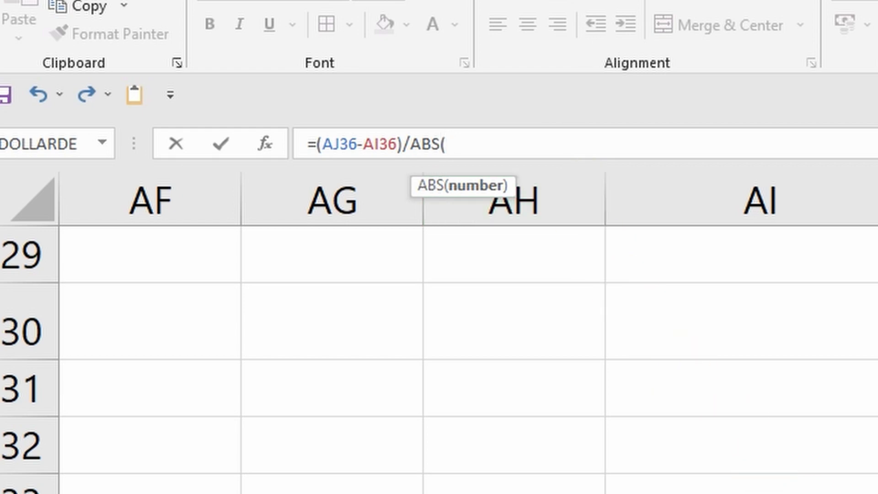
{"action": "type", "text": "AI36"}
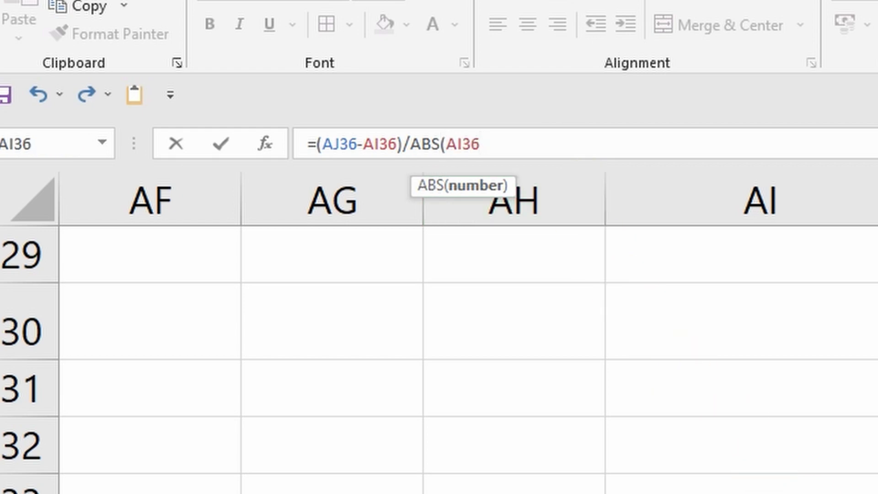
{"action": "type", "text": ")"}
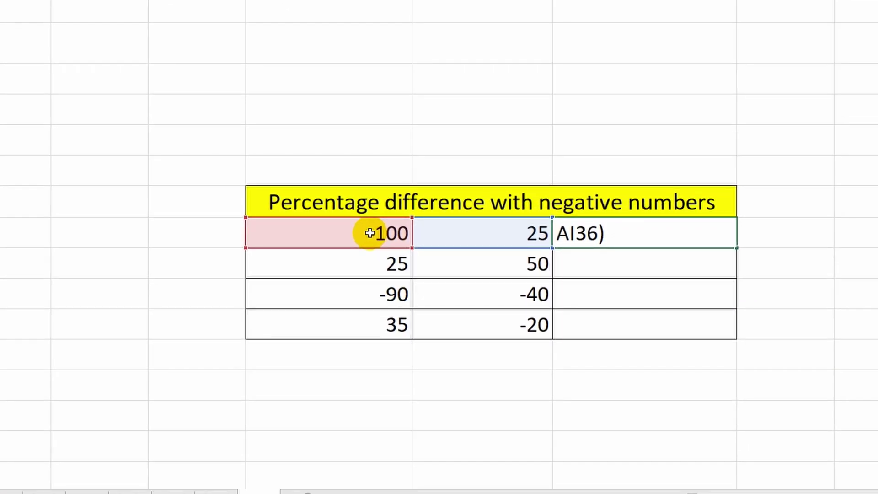
- Confirm the ABS formula, format AK36 as a percentage and fill it down to AK39
{"action": "key", "text": "Return"}
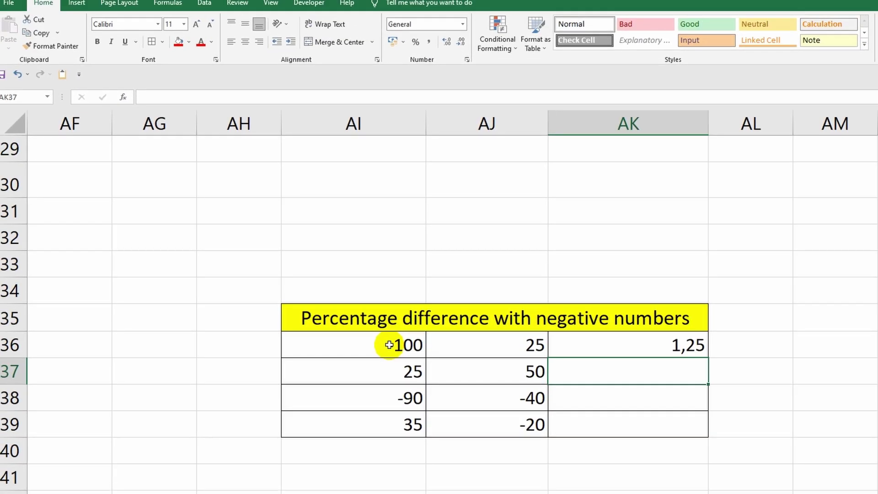
{"action": "left_click", "coordinate": [595, 348]}
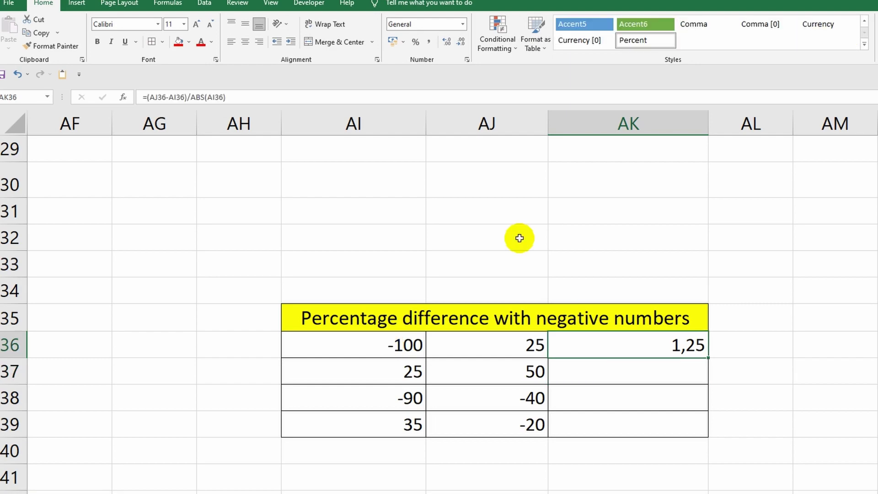
{"action": "left_click", "coordinate": [414, 43]}
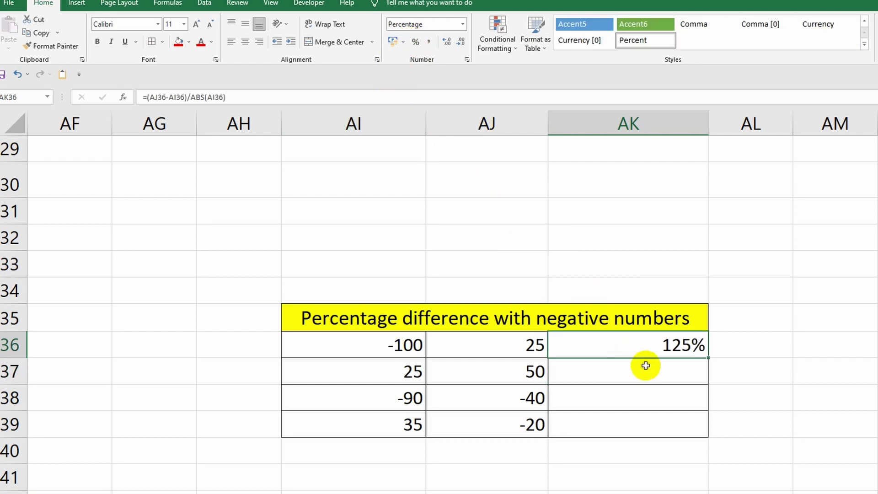
{"action": "left_click_drag", "start_coordinate": [708, 356], "coordinate": [698, 432]}
{"action": "left_click", "coordinate": [699, 480]}
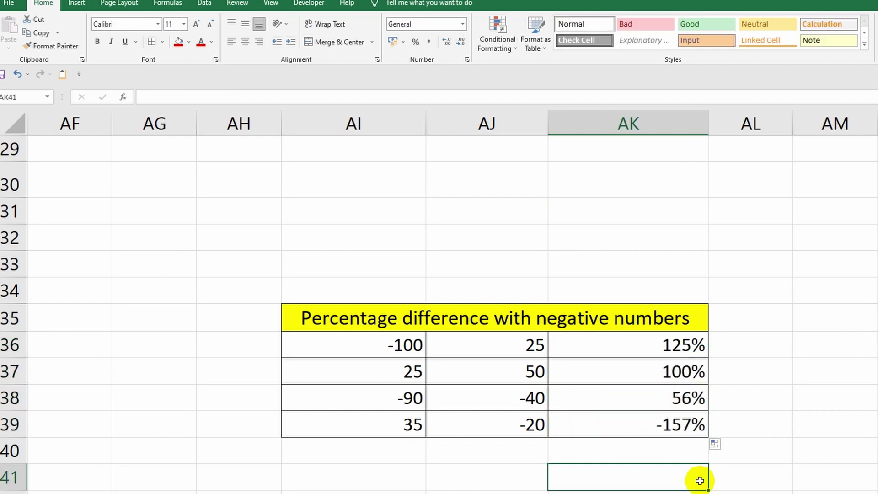